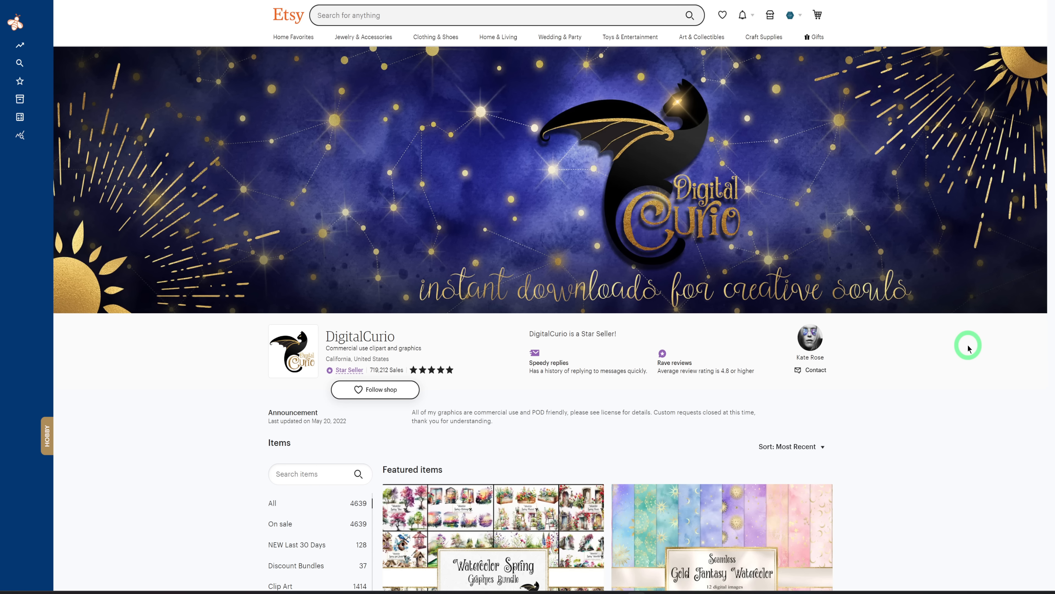
Browse the DigitalCurio shop's featured and full item lists and open the Watercolor Oranges Clipart listing.
scroll(968, 348, "down", 5)
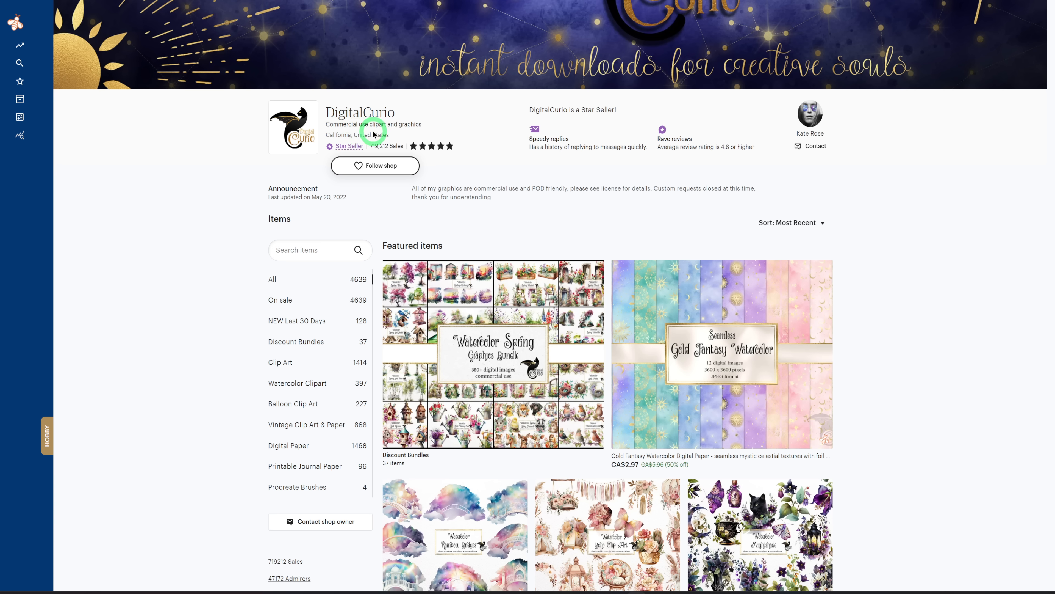
scroll(464, 299, "down", 8)
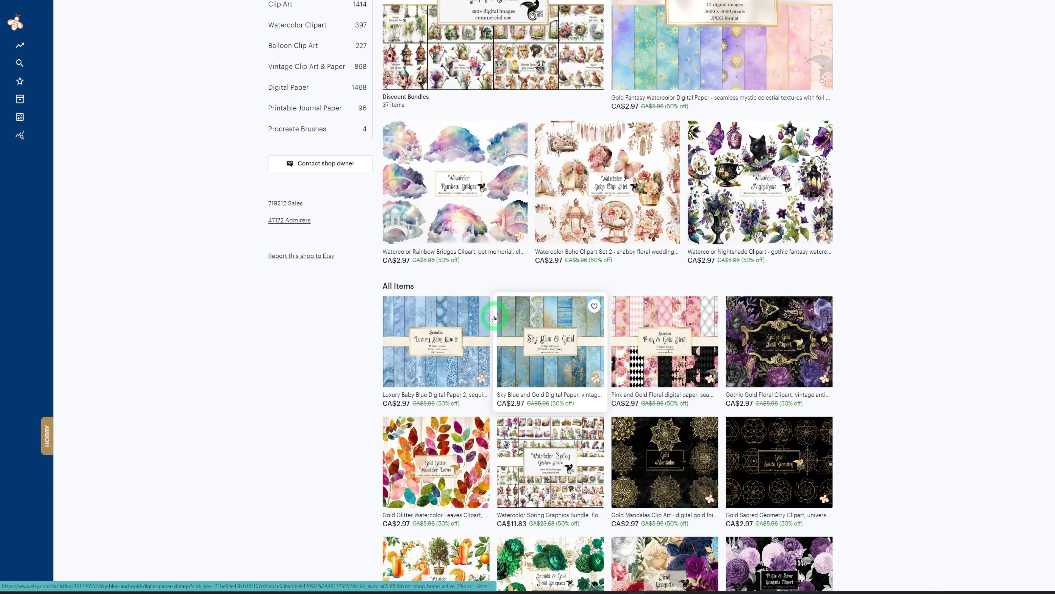
scroll(495, 325, "down", 6)
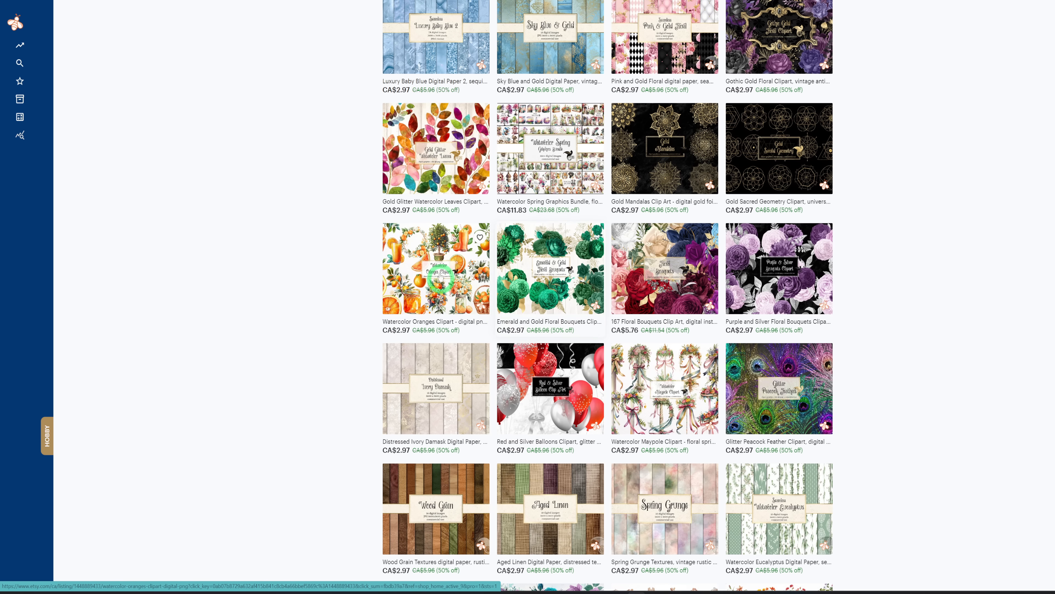
left_click(418, 270)
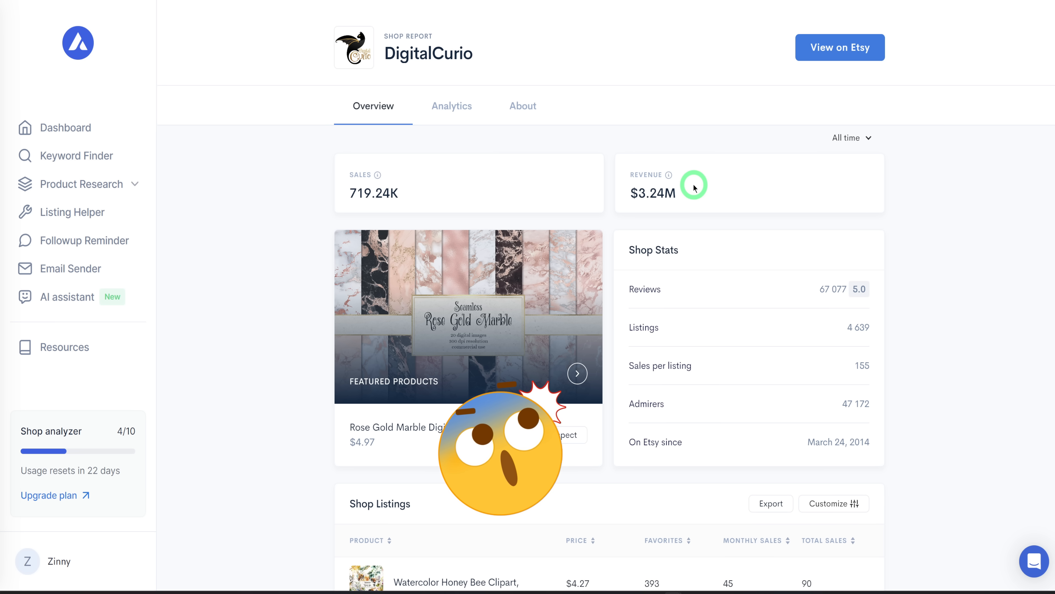
Set the period of the DigitalCurio shop report to Monthly to view its sales and revenue.
left_click(838, 141)
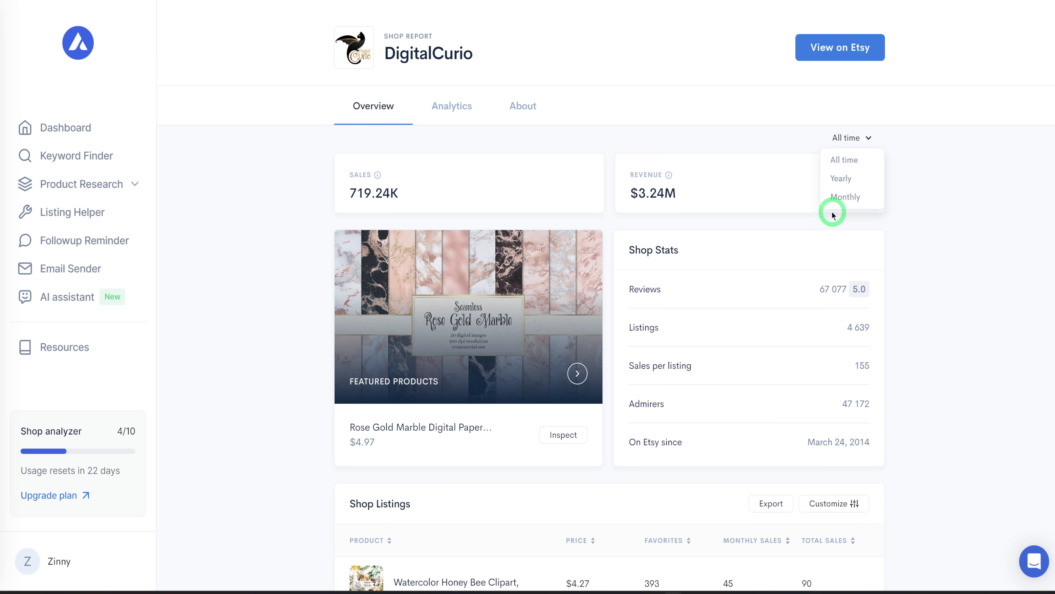
left_click(836, 197)
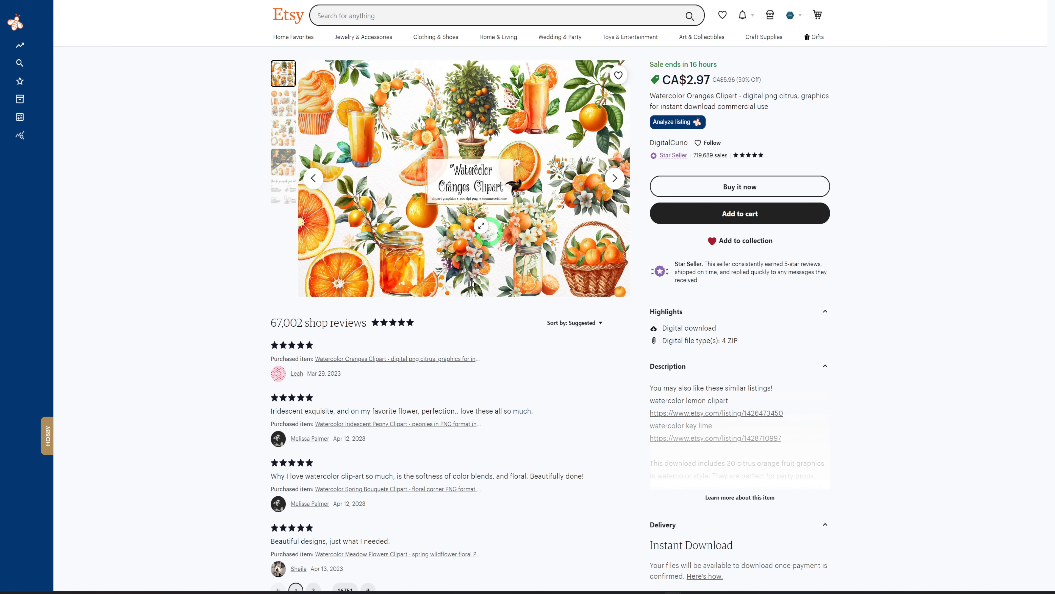
Page through the enlarged preview images of the Watercolor Oranges Clipart listing, close them and leave the listing.
left_click(430, 194)
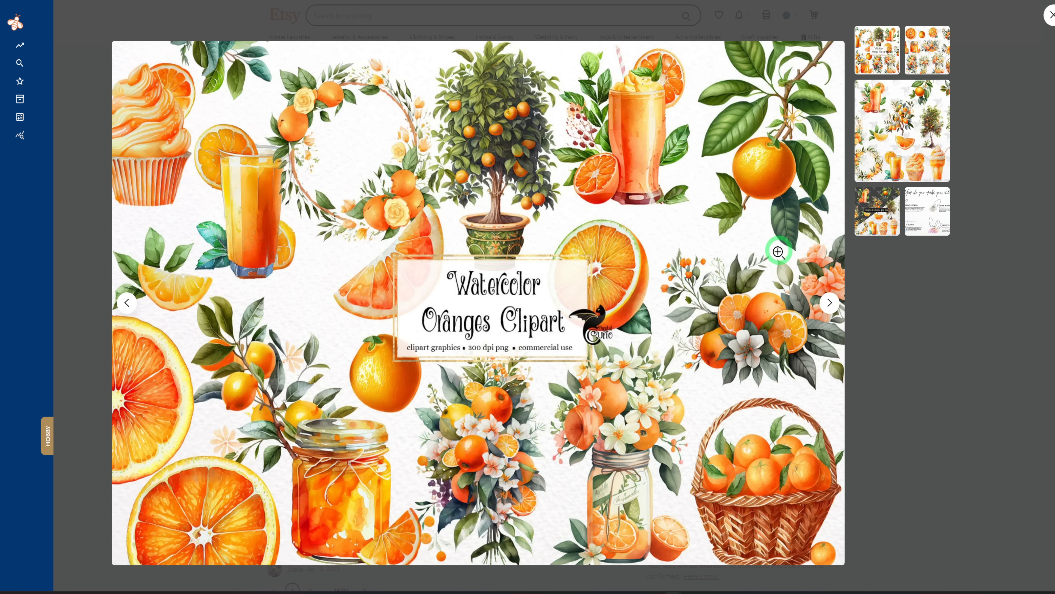
left_click(834, 307)
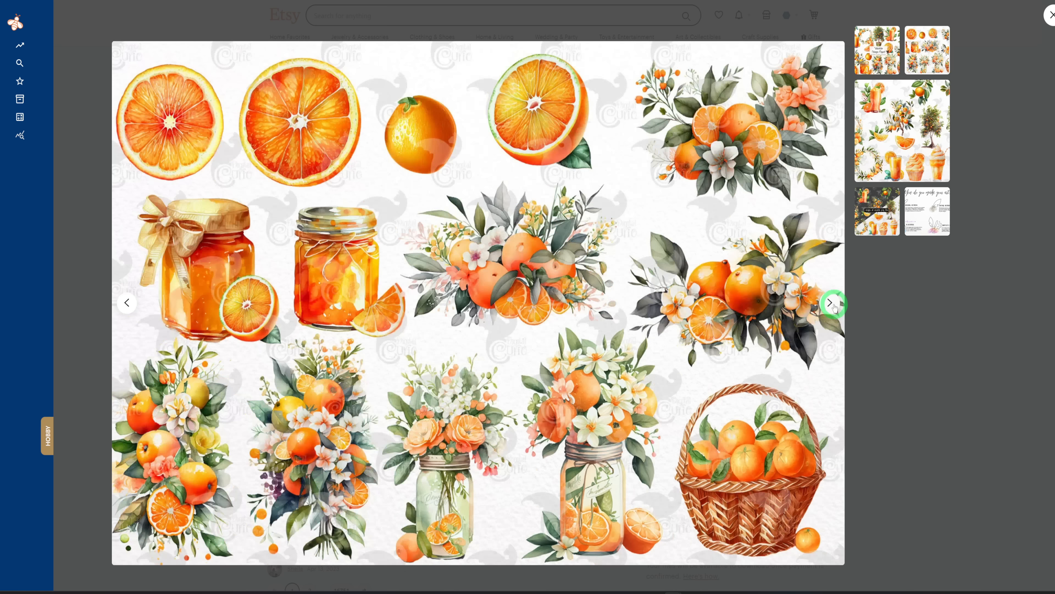
left_click(835, 306)
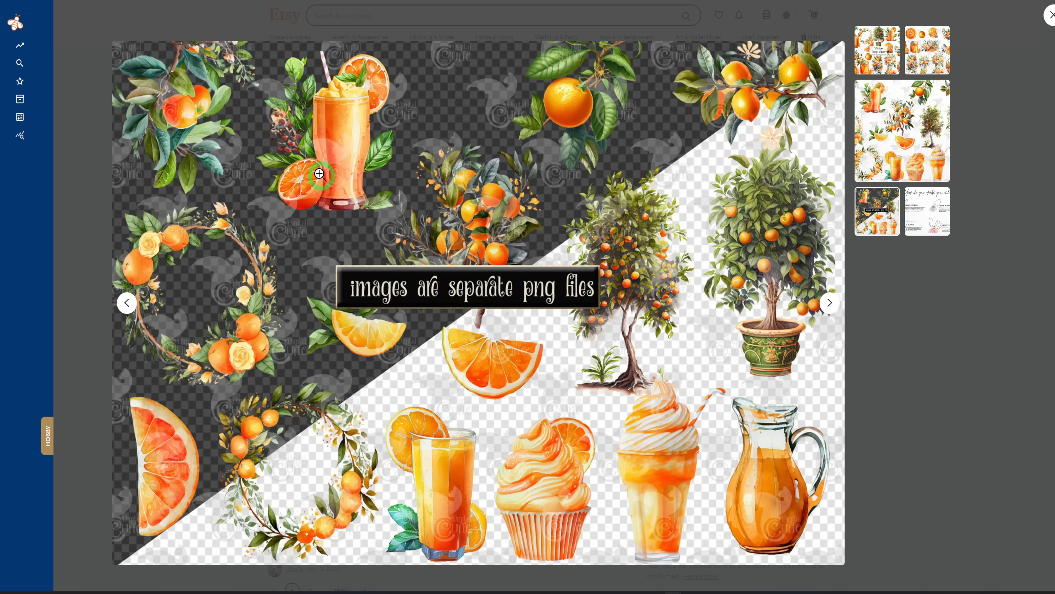
left_click(1051, 15)
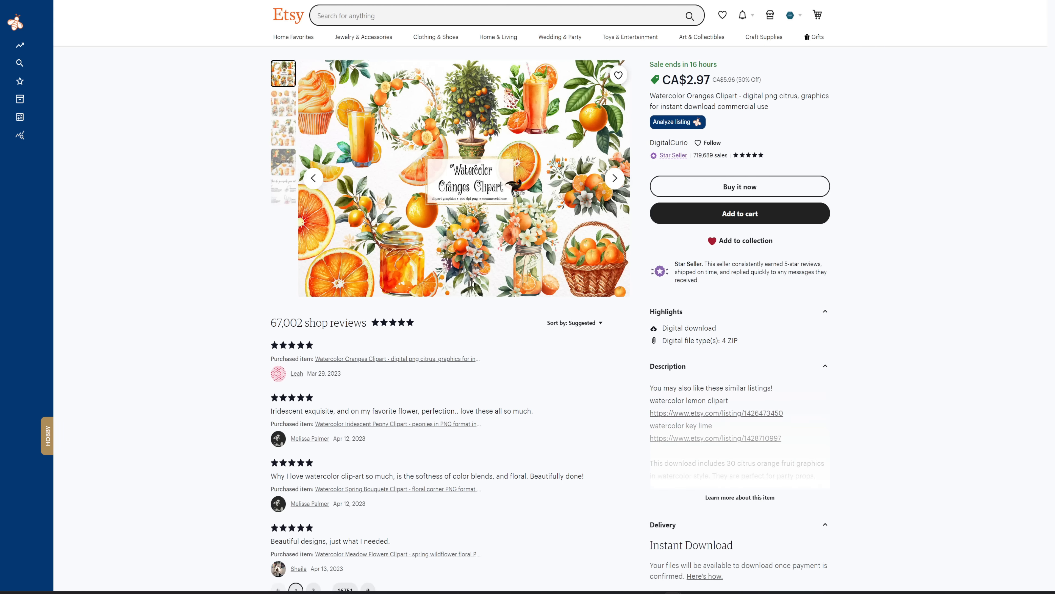
key("alt+Left")
scroll(558, 132, "up", 8)
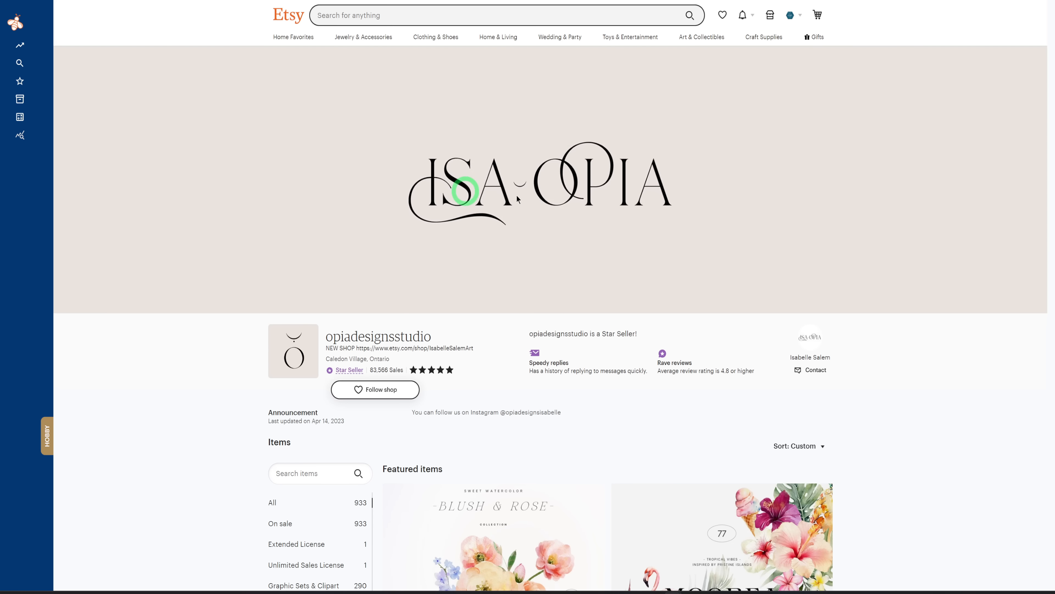
Browse the opiadesignsstudio shop's featured and full range of watercolor clipart, checking themes and prices.
scroll(811, 229, "down", 7)
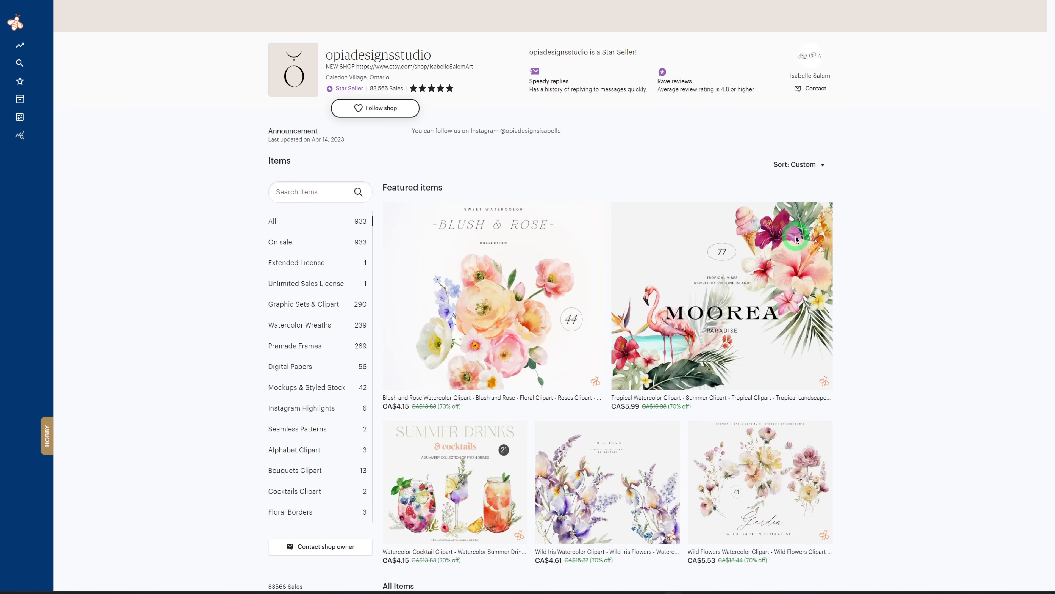
scroll(789, 238, "down", 3)
scroll(785, 239, "down", 3)
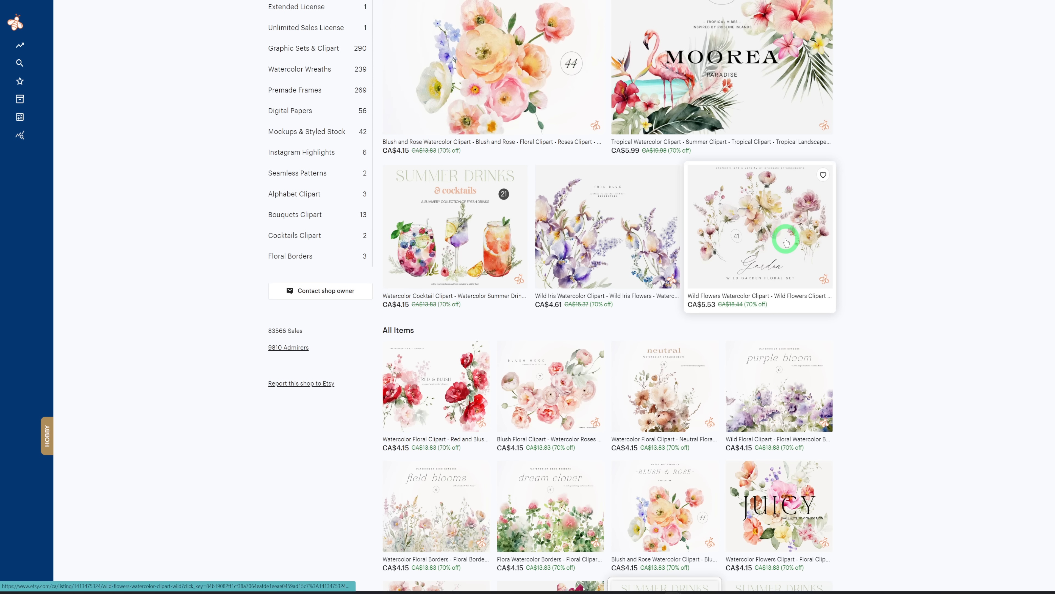
scroll(724, 248, "down", 5)
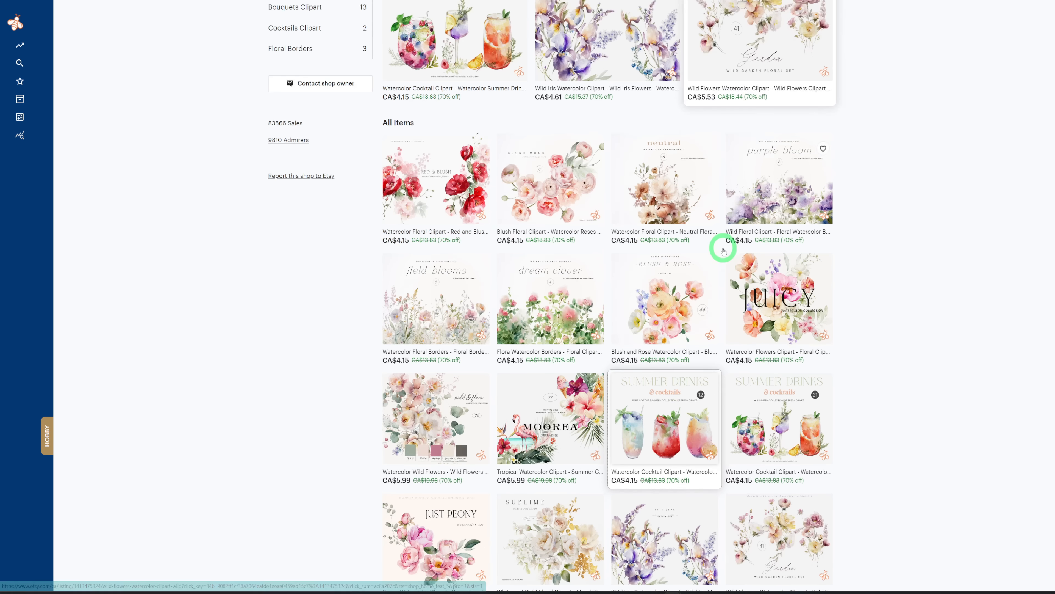
scroll(724, 249, "down", 1)
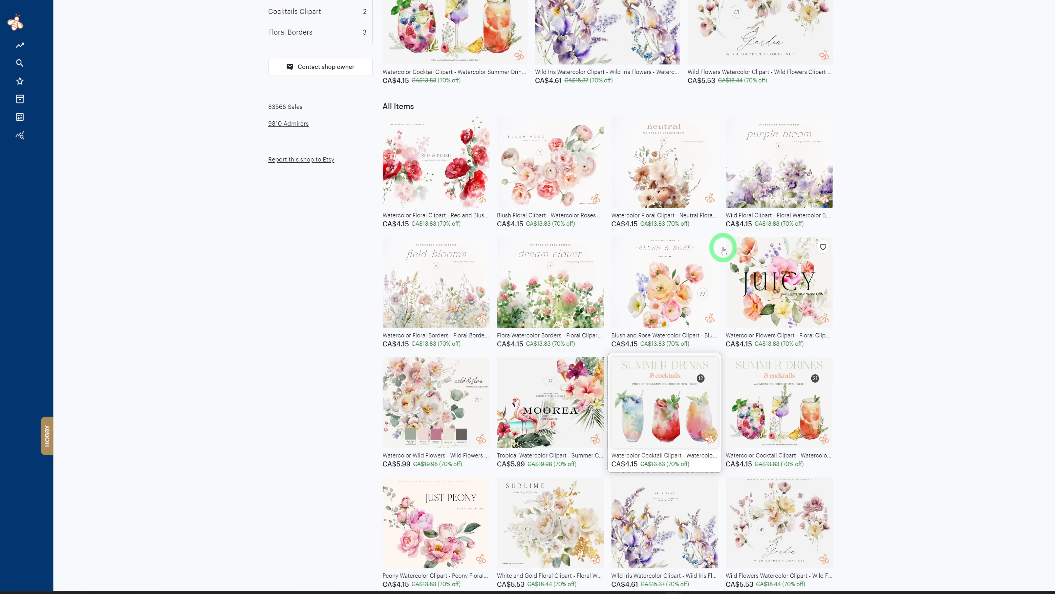
scroll(718, 245, "down", 6)
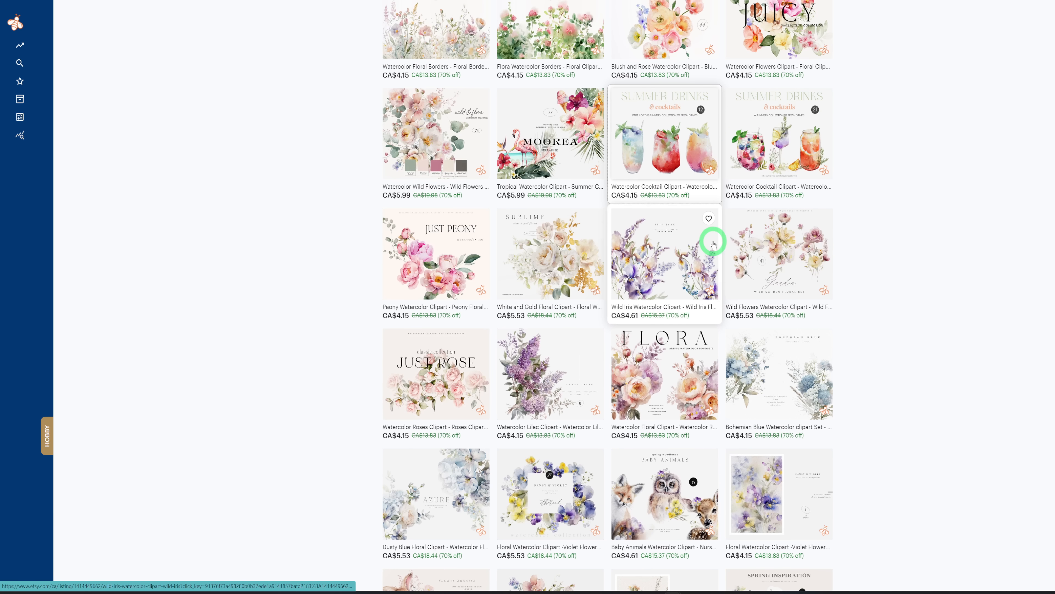
scroll(706, 237, "up", 12)
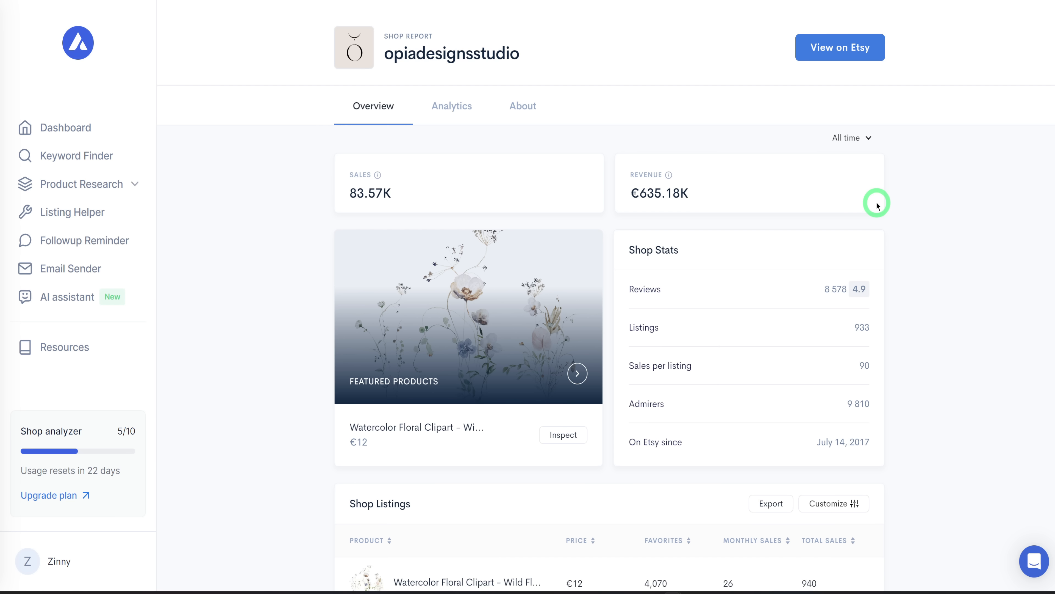
Set the period of the opiadesignsstudio shop report to Monthly to view its sales and revenue.
left_click(850, 138)
left_click(850, 198)
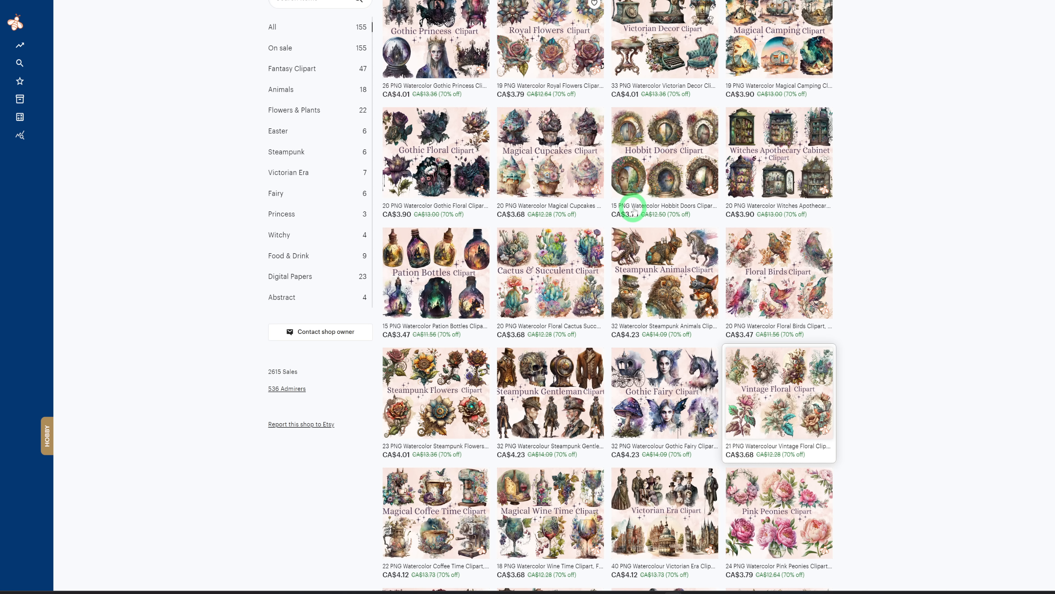
Review the GiraffeCreative shop's profile and clipart items, and open the Vintage Floral Clipart listing.
scroll(631, 208, "up", 10)
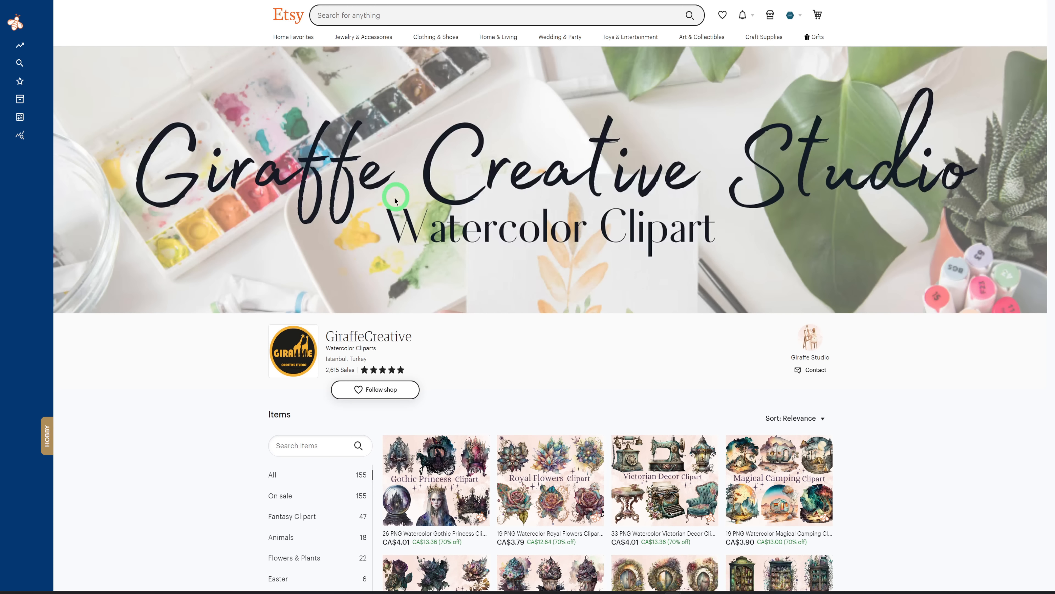
scroll(480, 338, "down", 3)
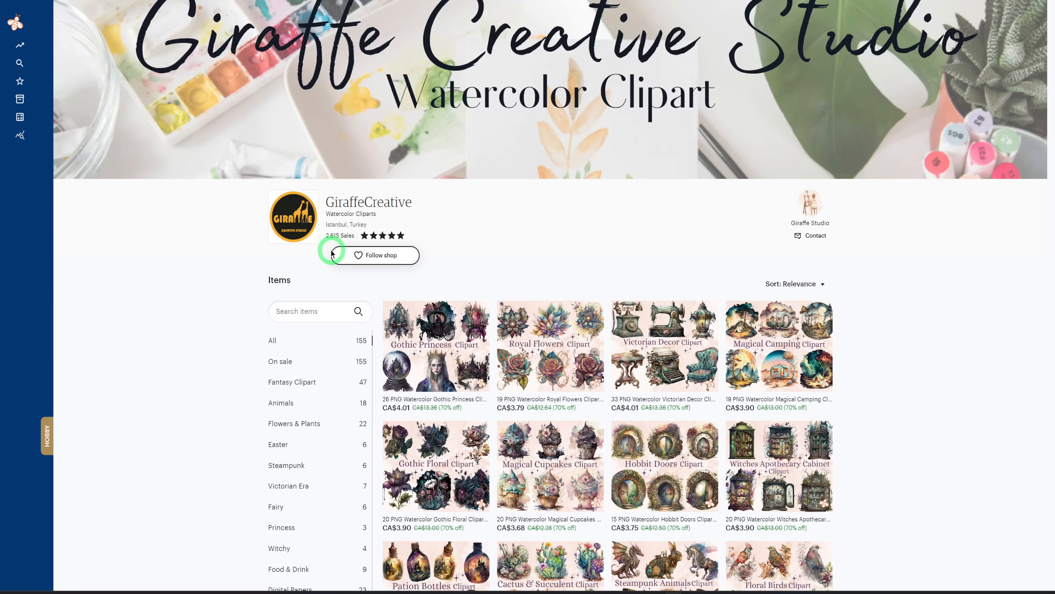
scroll(451, 364, "down", 5)
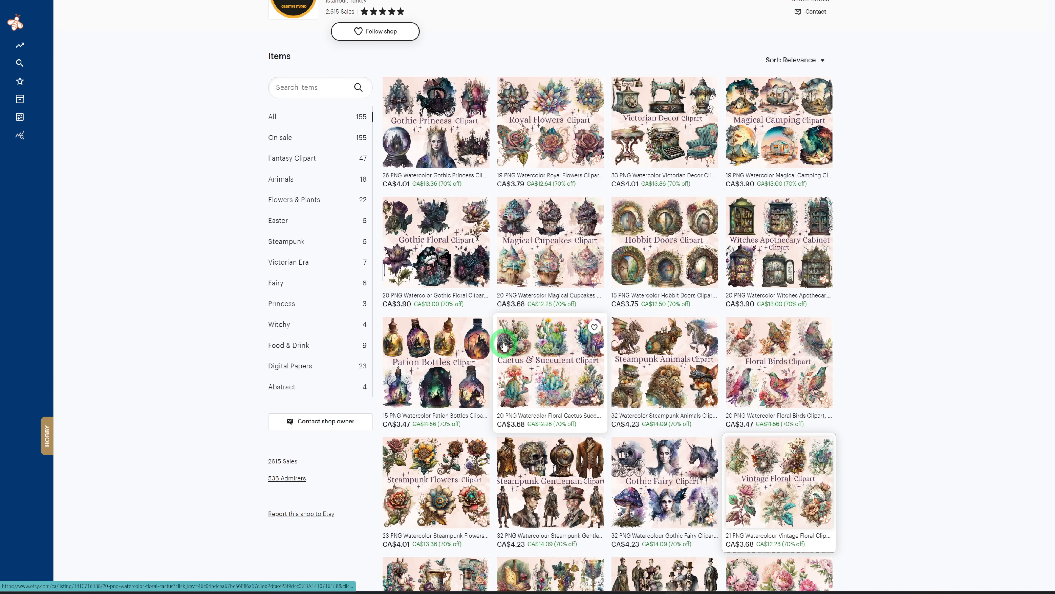
scroll(504, 345, "up", 1)
scroll(504, 346, "down", 3)
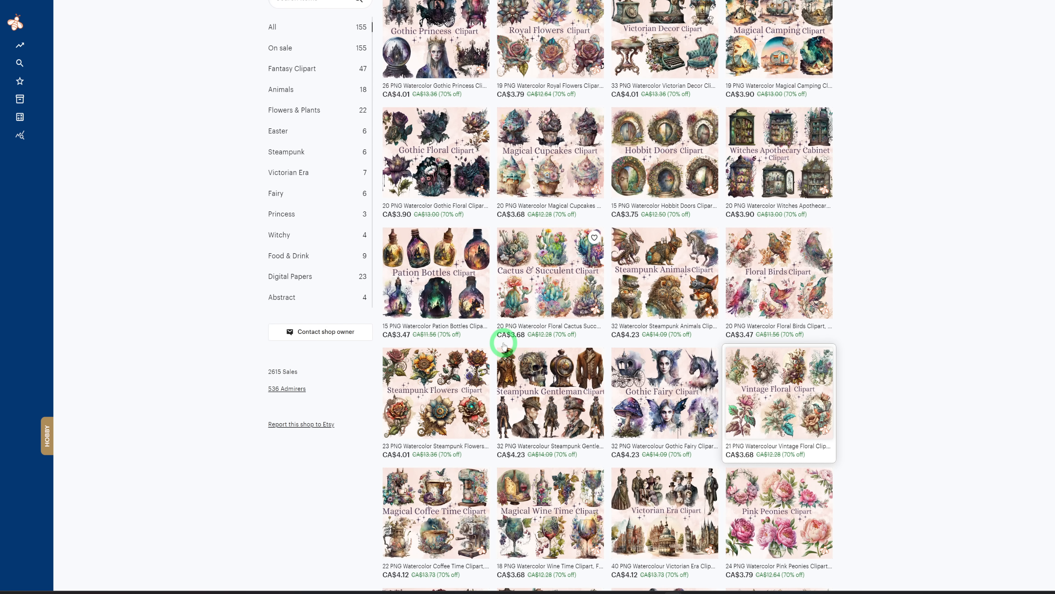
left_click(749, 406)
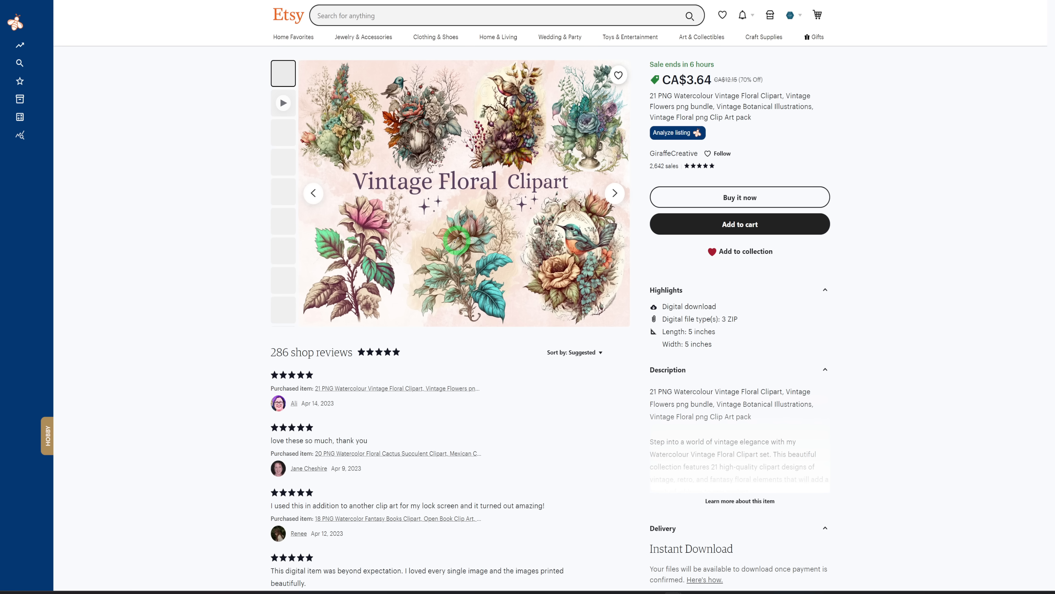
Sort the Vintage Floral Clipart listing's shop reviews by Most recent and read through the reviews and their photos.
scroll(523, 386, "down", 1)
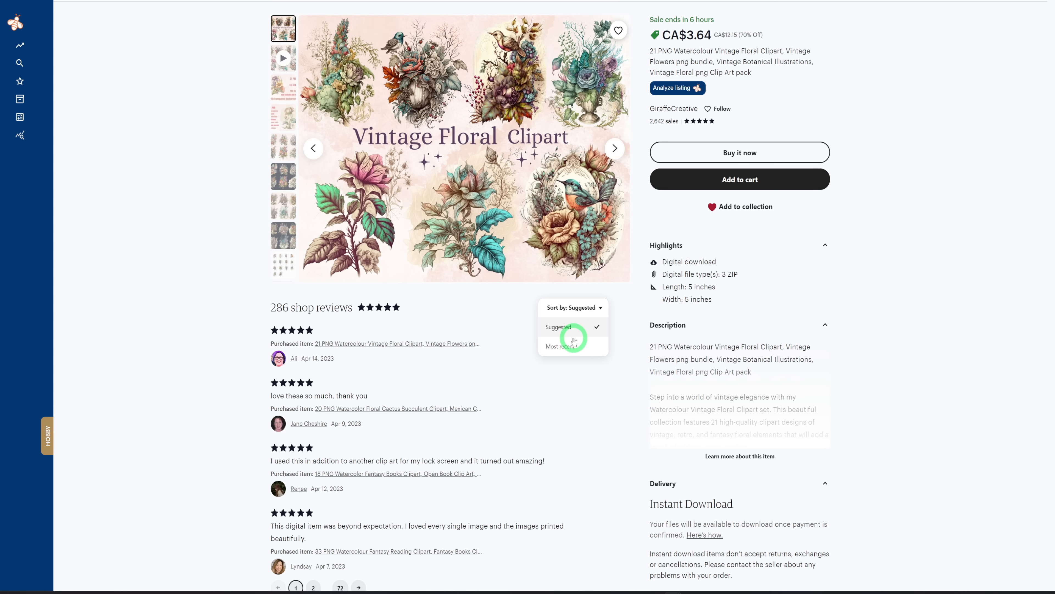
left_click(570, 343)
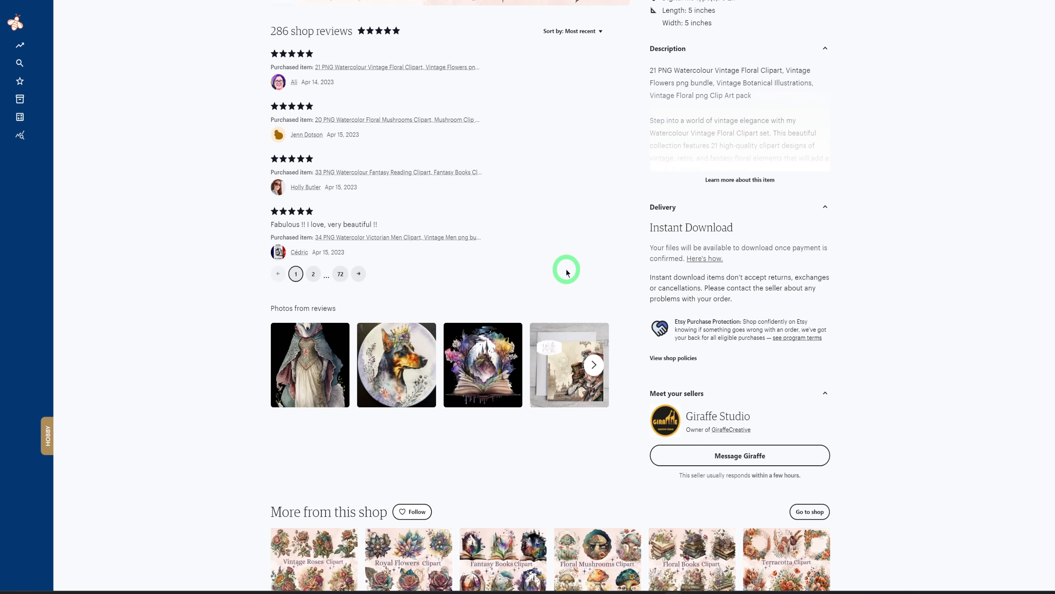
scroll(565, 267, "up", 3)
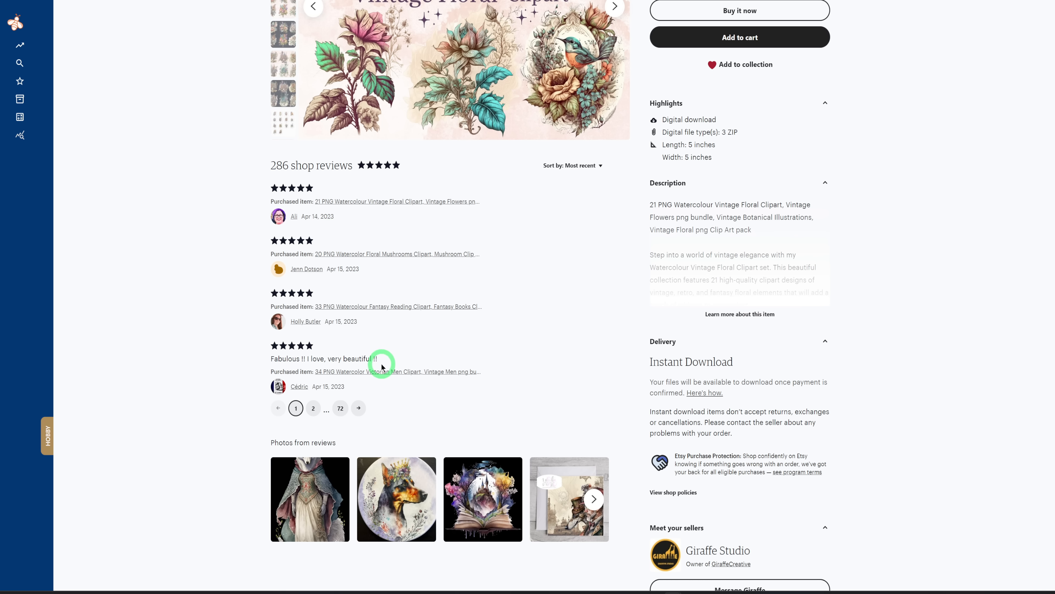
scroll(478, 364, "down", 1)
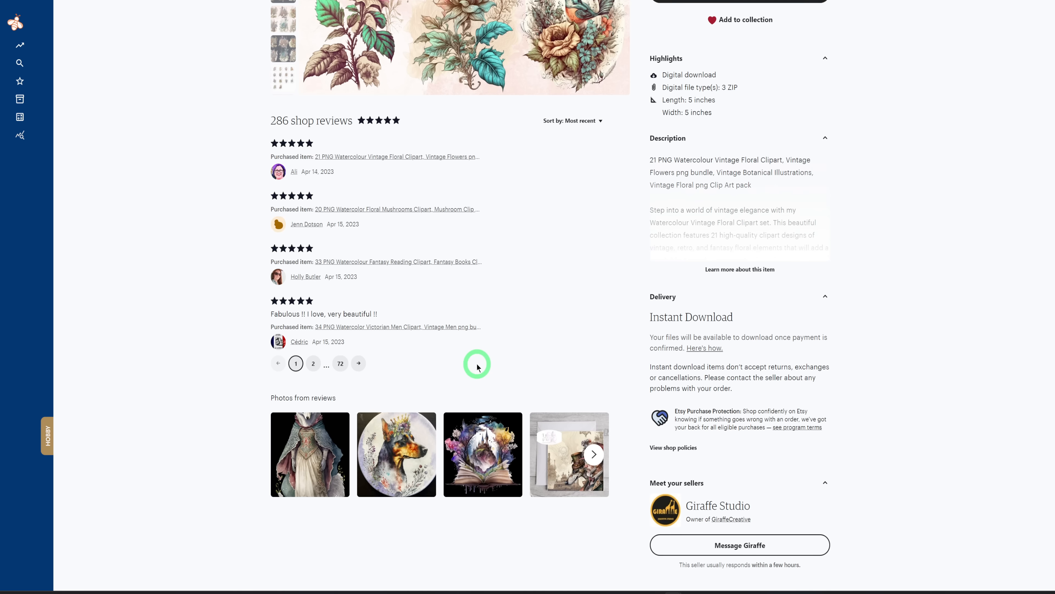
scroll(478, 362, "down", 3)
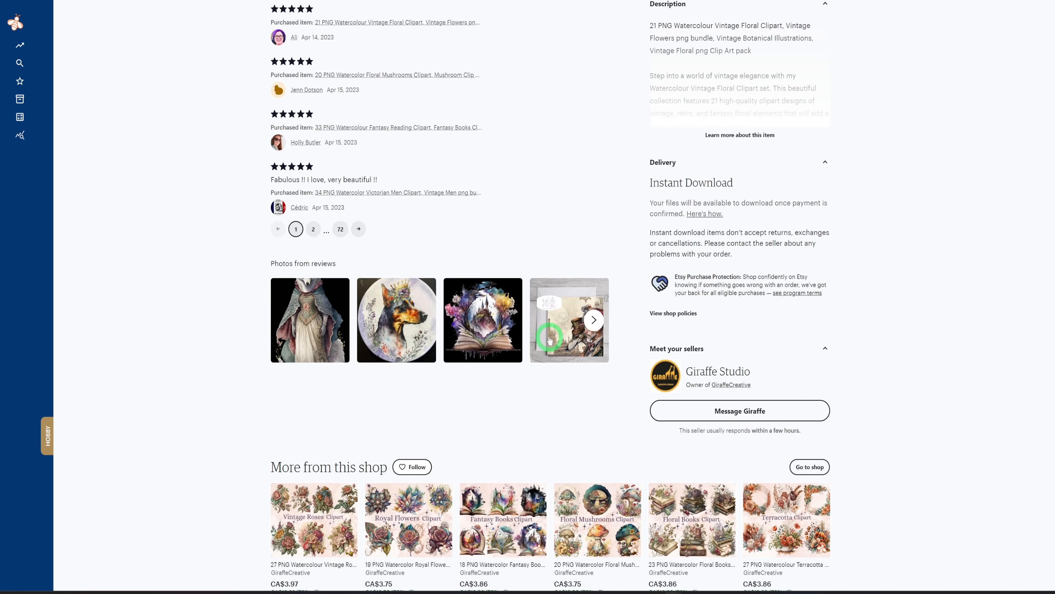
Enlarge the review photo of the steampunk greeting card, close it and go back up the listing.
left_click(564, 331)
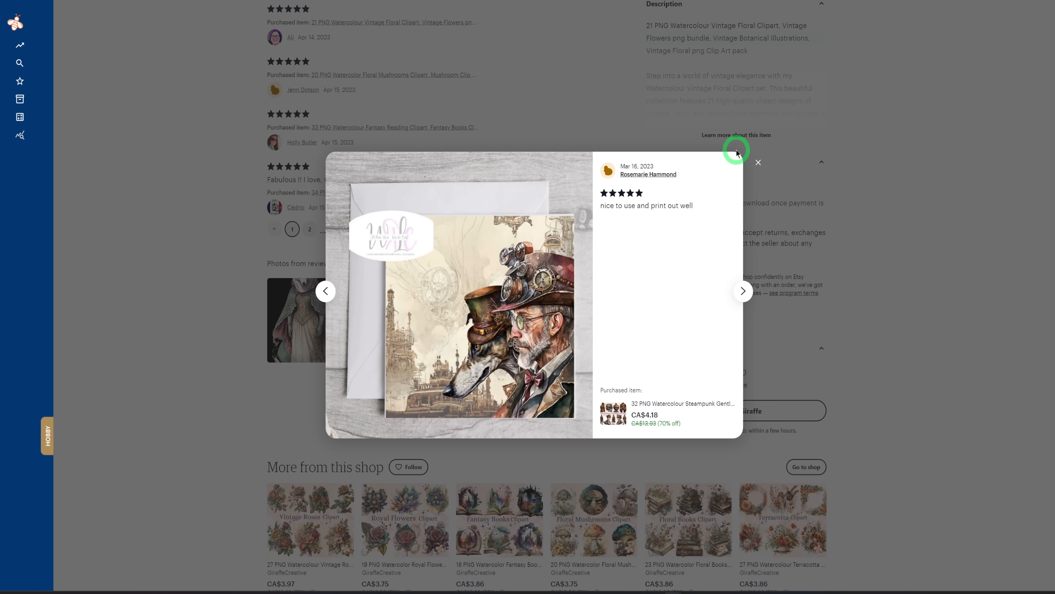
left_click(755, 166)
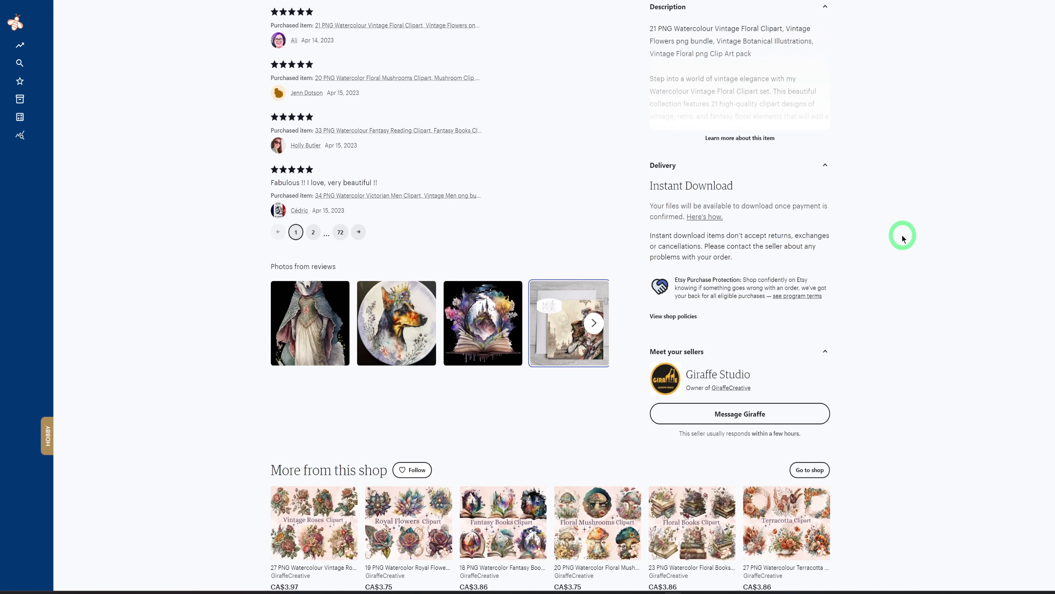
scroll(903, 231, "up", 6)
scroll(903, 231, "up", 2)
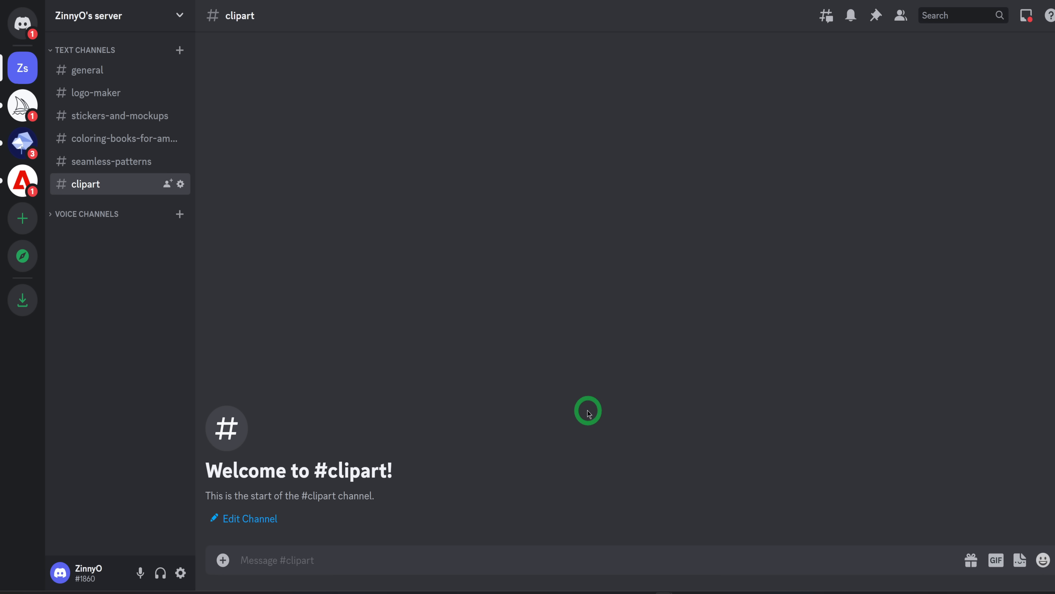
In Discord's clipart channel, run the Midjourney Bot's /settings command to show the personal settings.
left_click(309, 558)
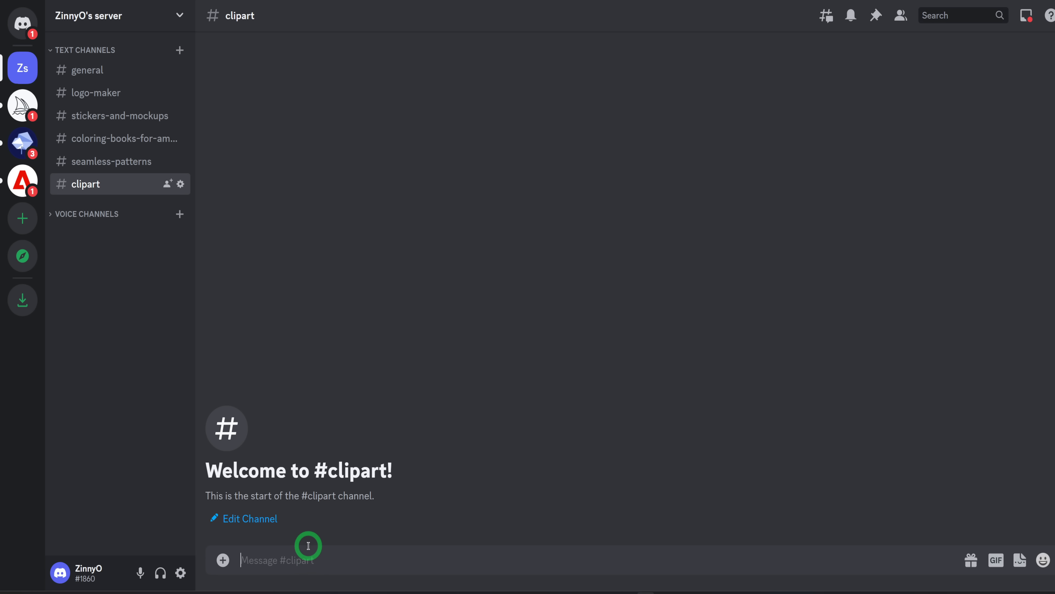
type("/")
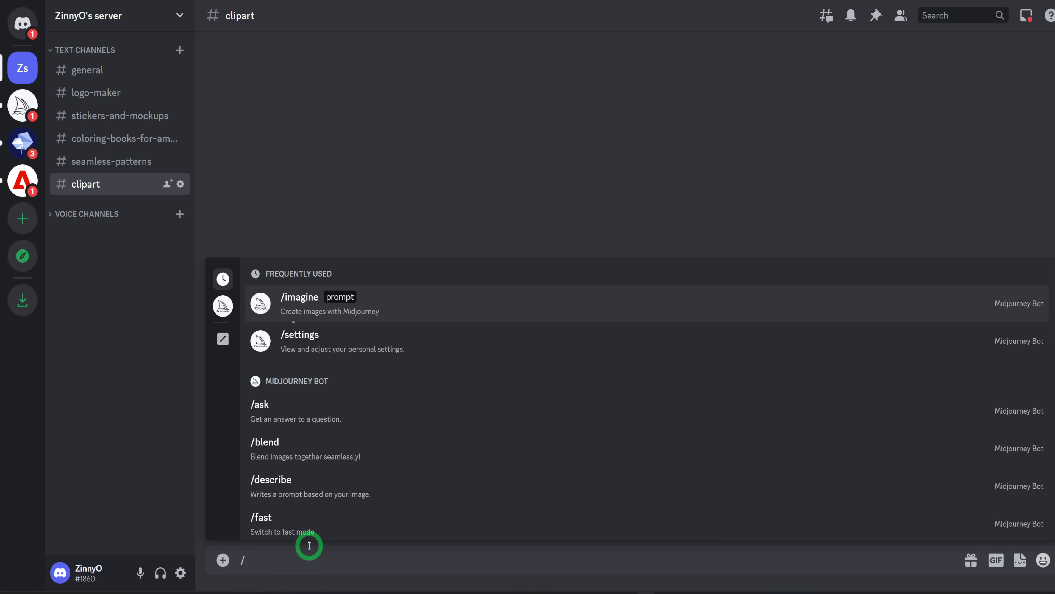
left_click(293, 339)
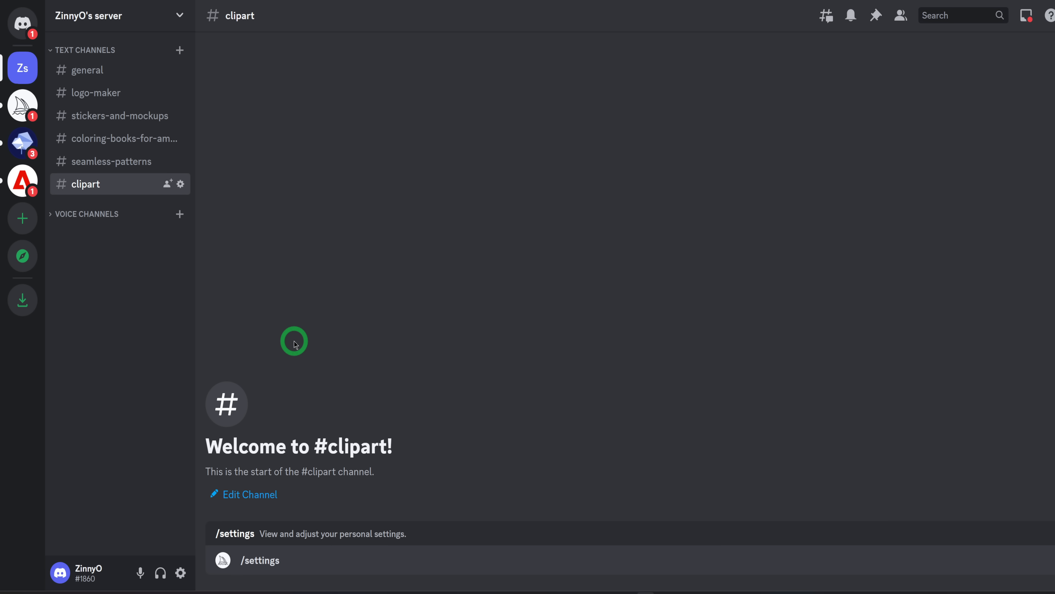
key("Return")
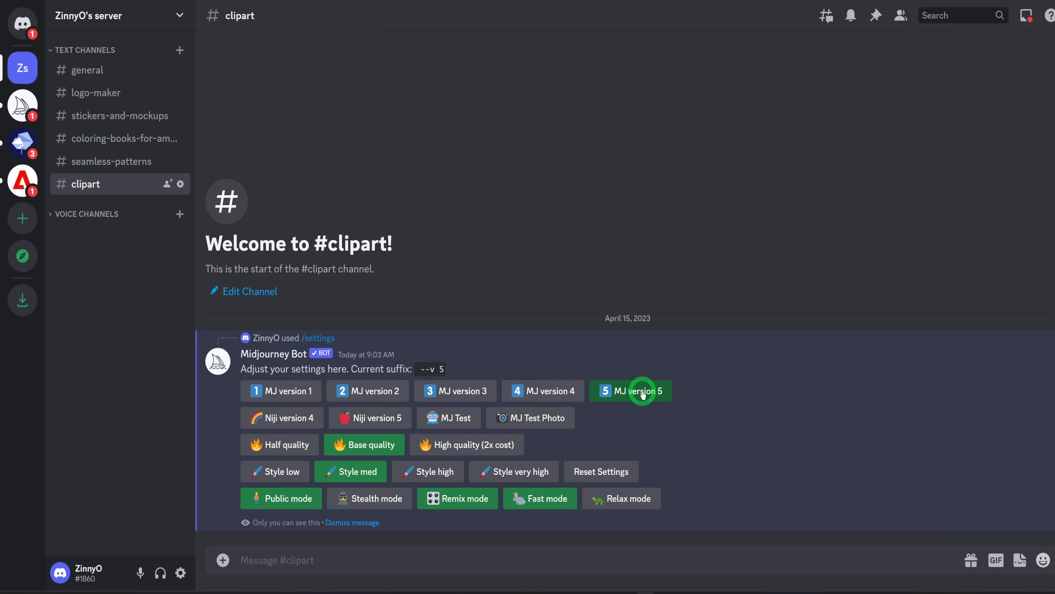
Dismiss the settings message and run /imagine with "Watercolor blueberry cake clipart, hd, on white background, spaced out --ar 3:2 --s 1000".
left_click(351, 525)
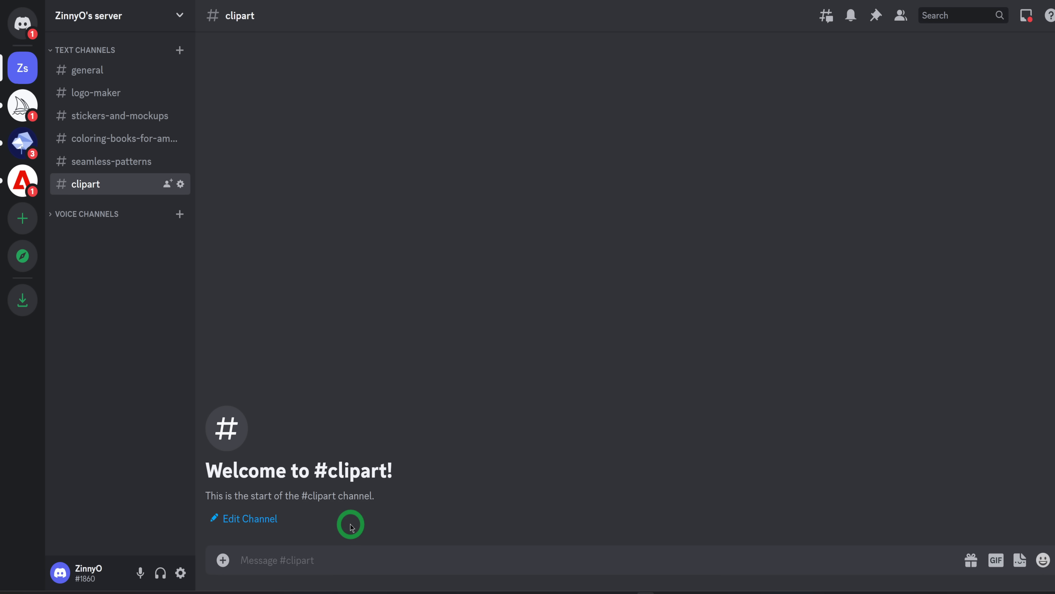
left_click(309, 561)
type("/")
left_click(293, 310)
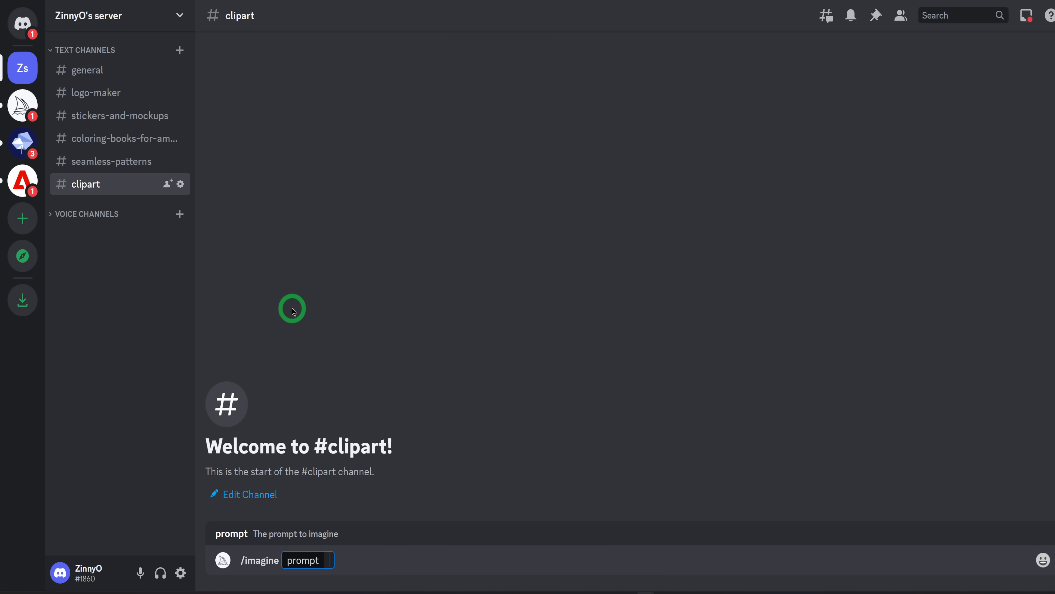
right_click(328, 561)
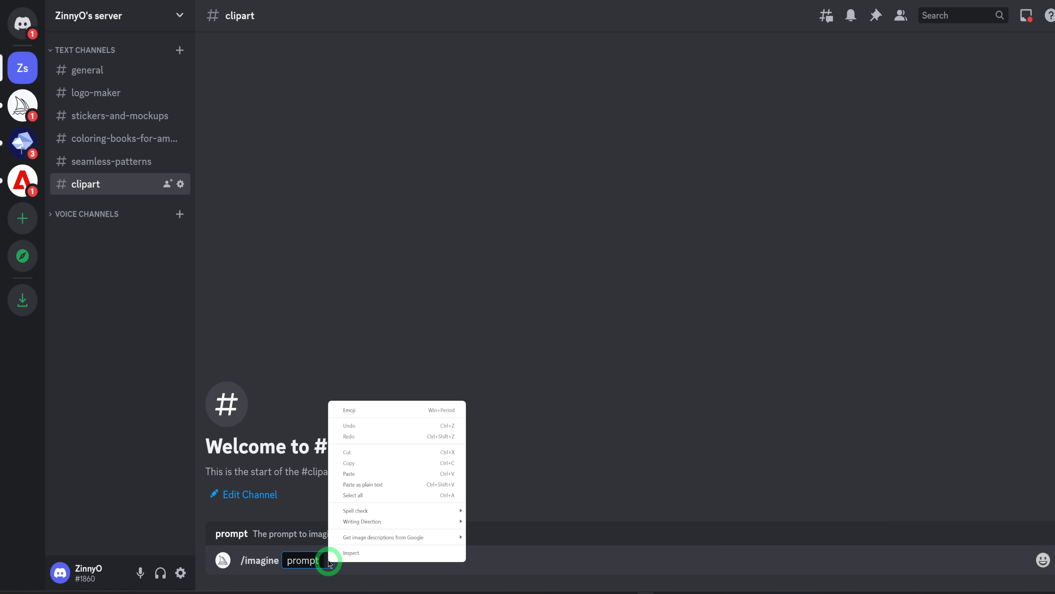
left_click(349, 474)
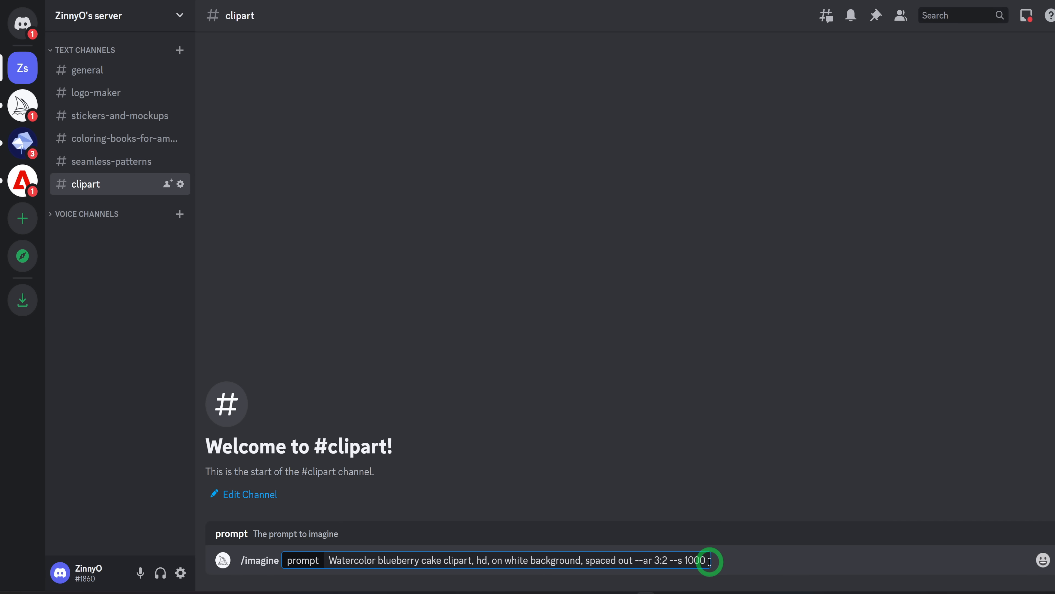
key("Return")
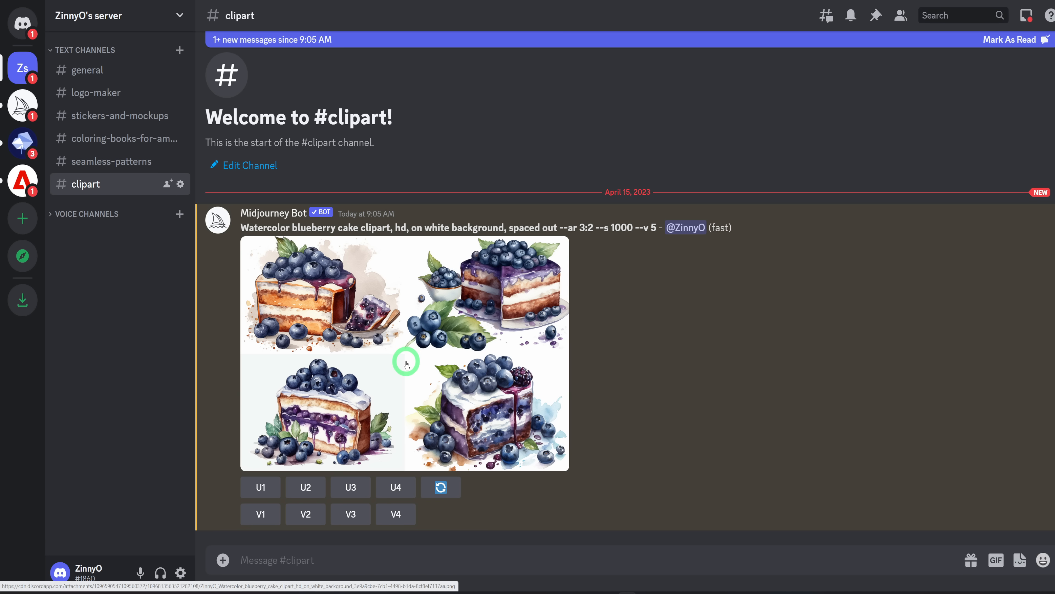
Inspect the enlarged blueberry cake grid, upscale image 3 and view the upscaled cake at larger size.
left_click(406, 364)
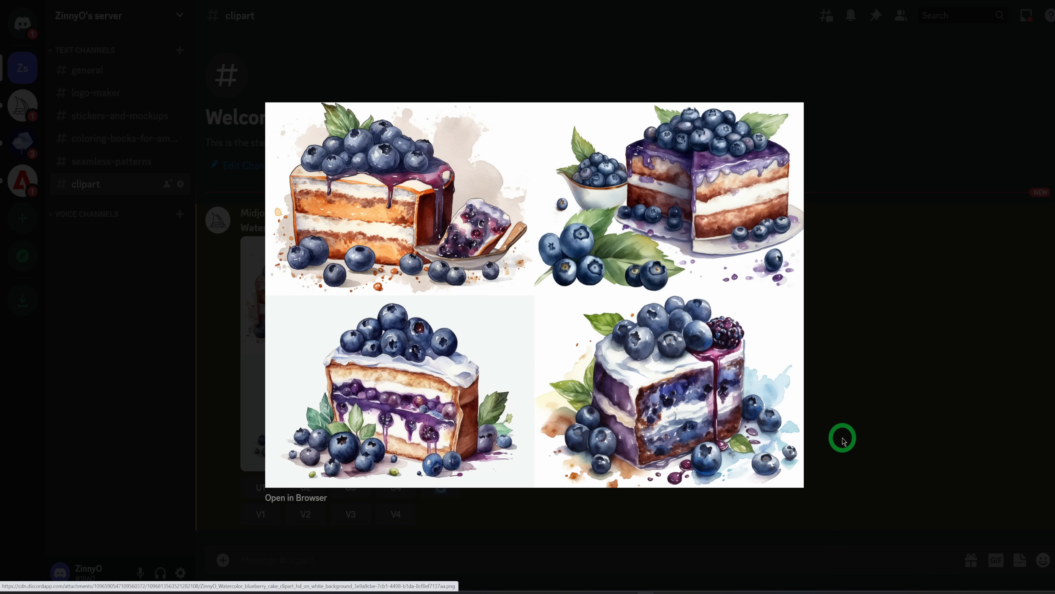
left_click(843, 440)
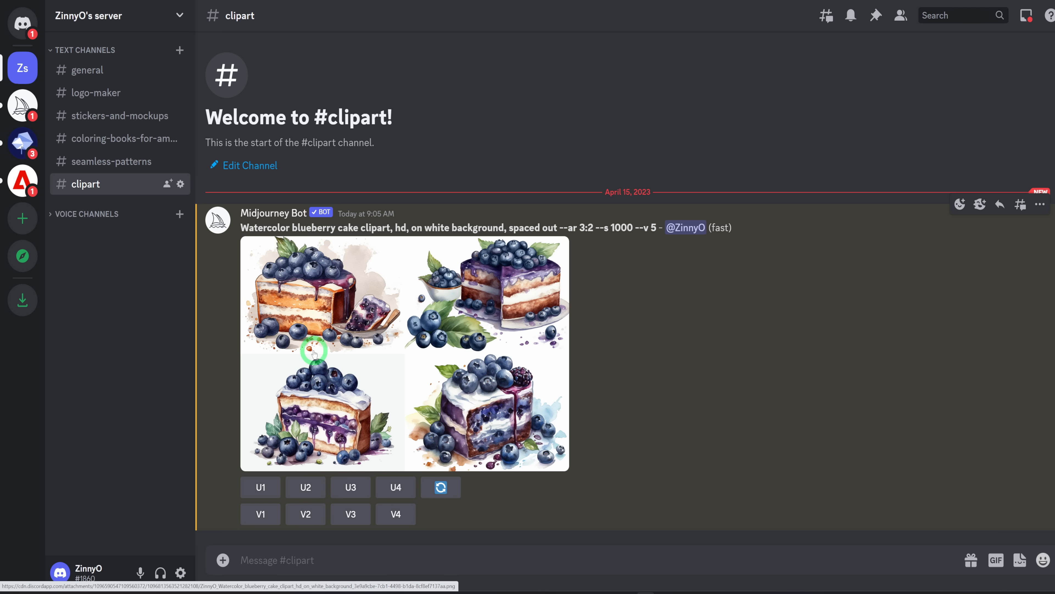
left_click(356, 493)
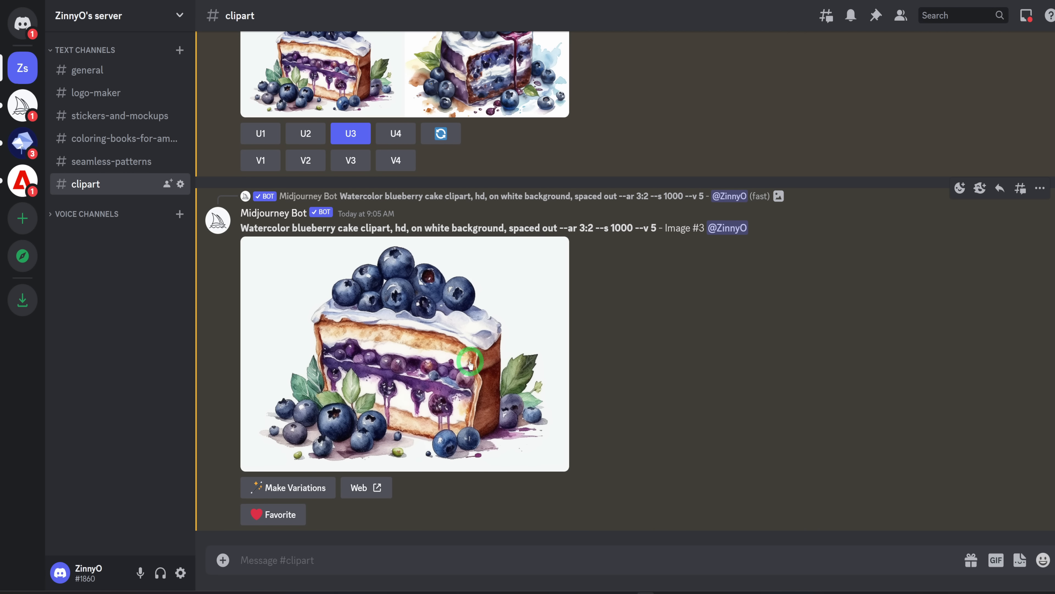
left_click(455, 359)
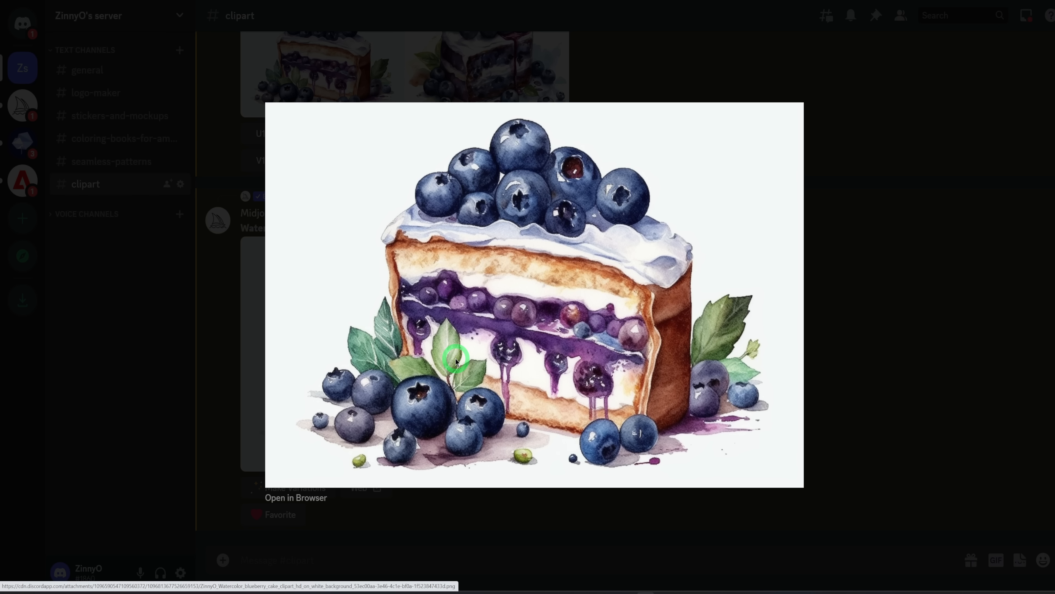
left_click(879, 328)
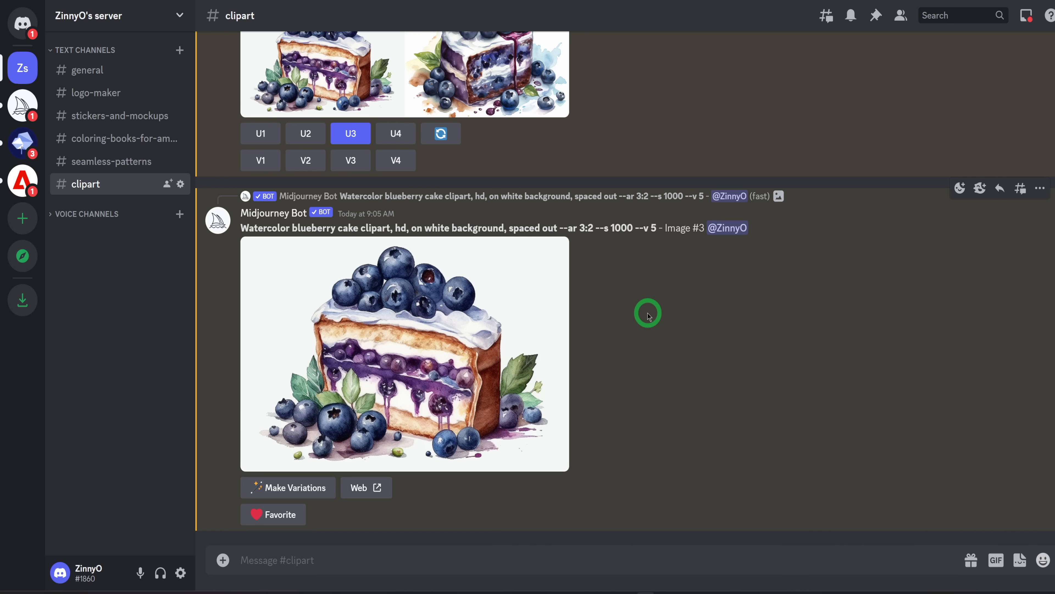
Save the upscaled blueberry cake image to the computer as a PNG under its suggested file name.
left_click(427, 336)
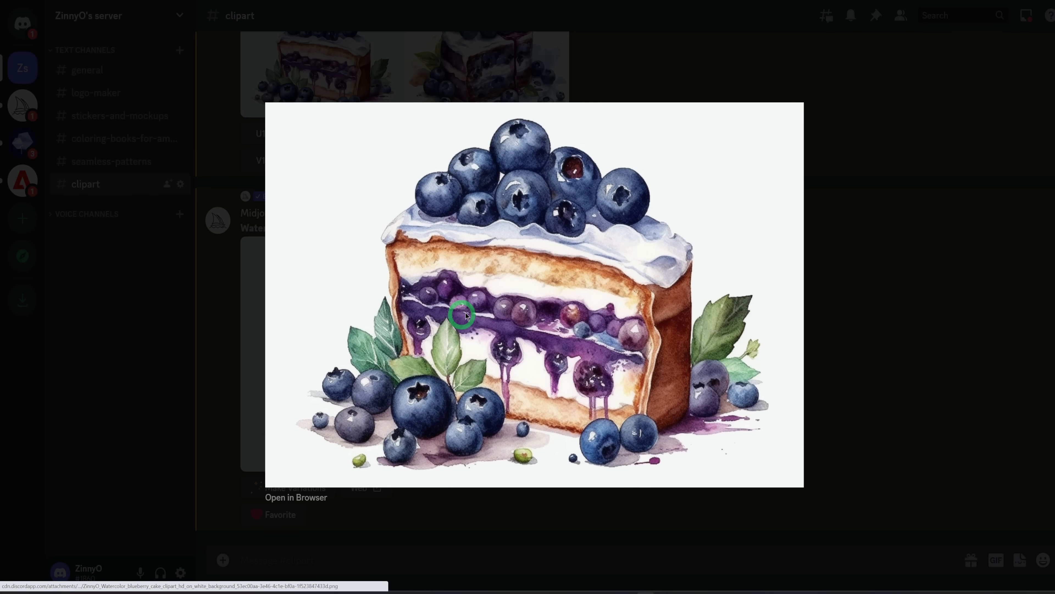
right_click(466, 316)
left_click(504, 319)
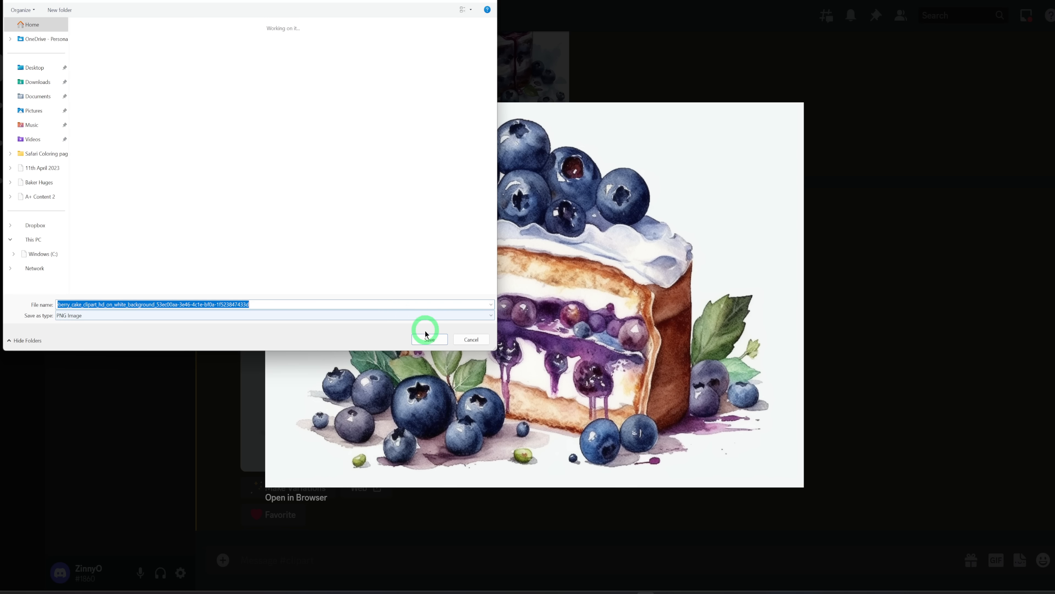
left_click(431, 339)
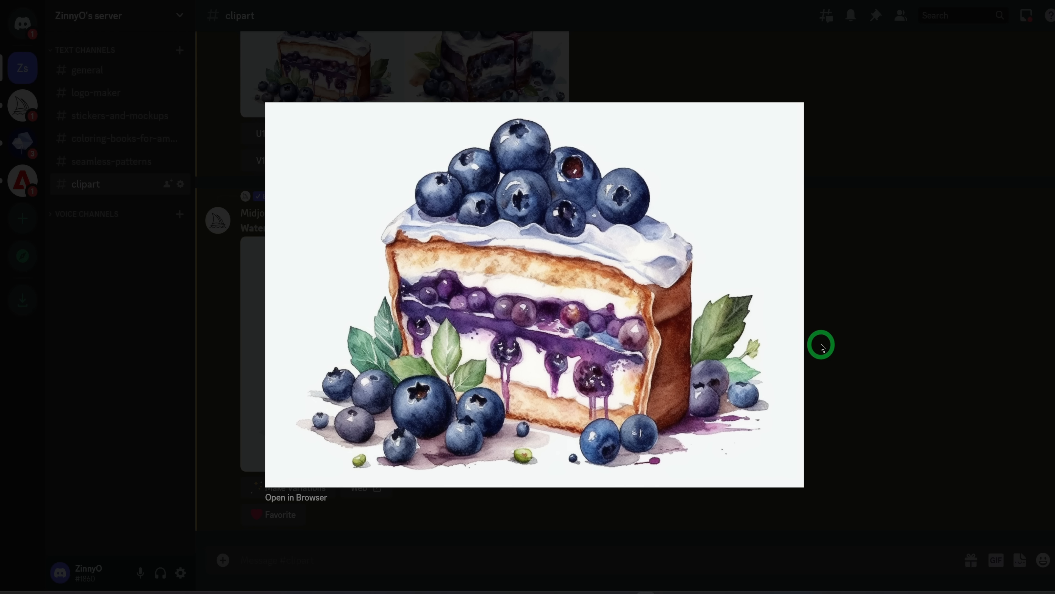
left_click(821, 346)
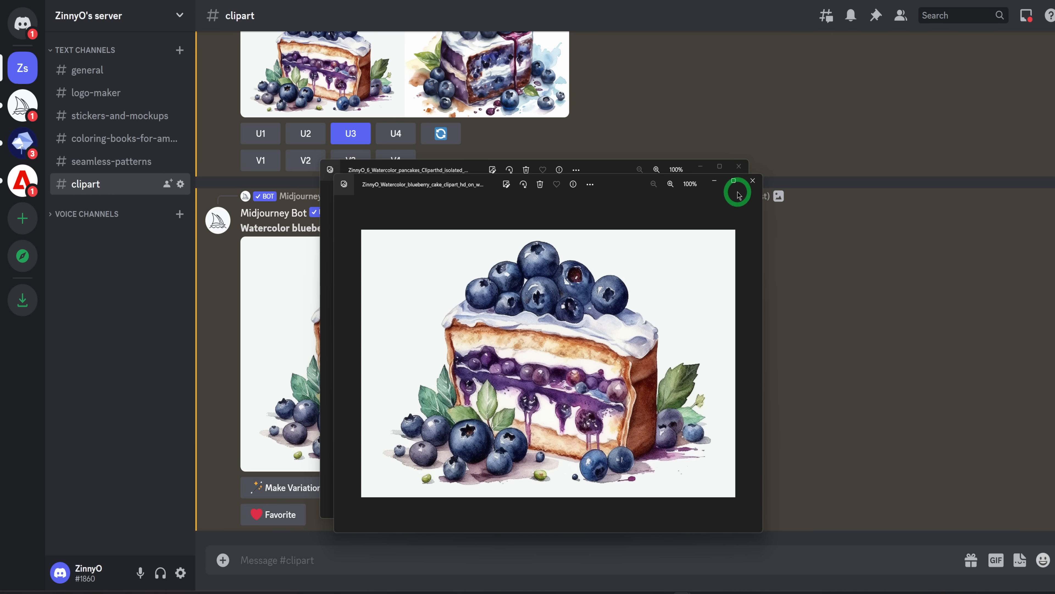
Close the pancakes photo window, inspect the saved blueberry cake image in the maximized viewer and close it.
left_click(739, 167)
left_click(733, 180)
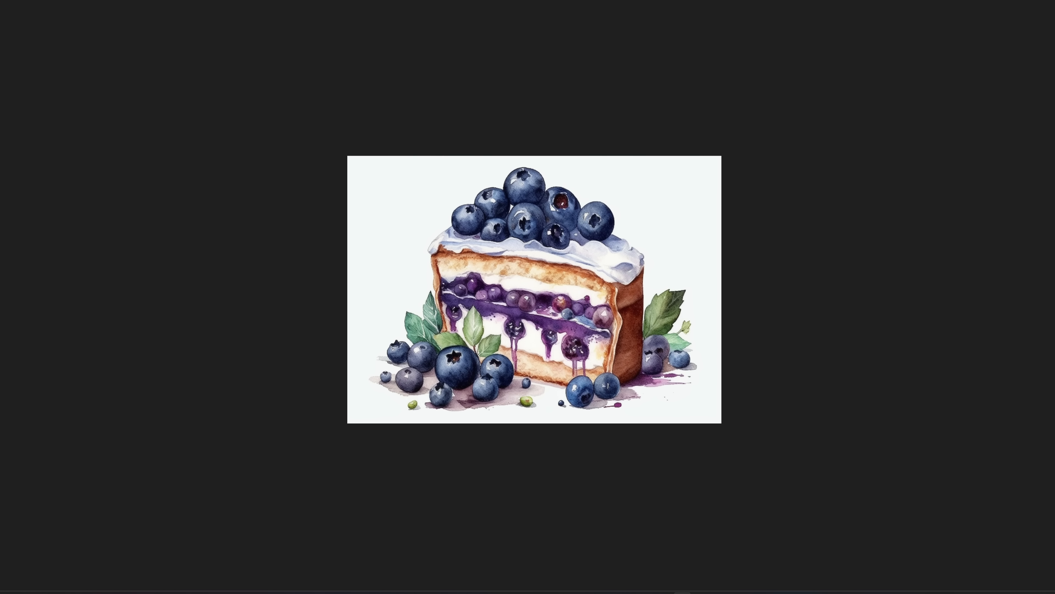
left_click(1052, 1)
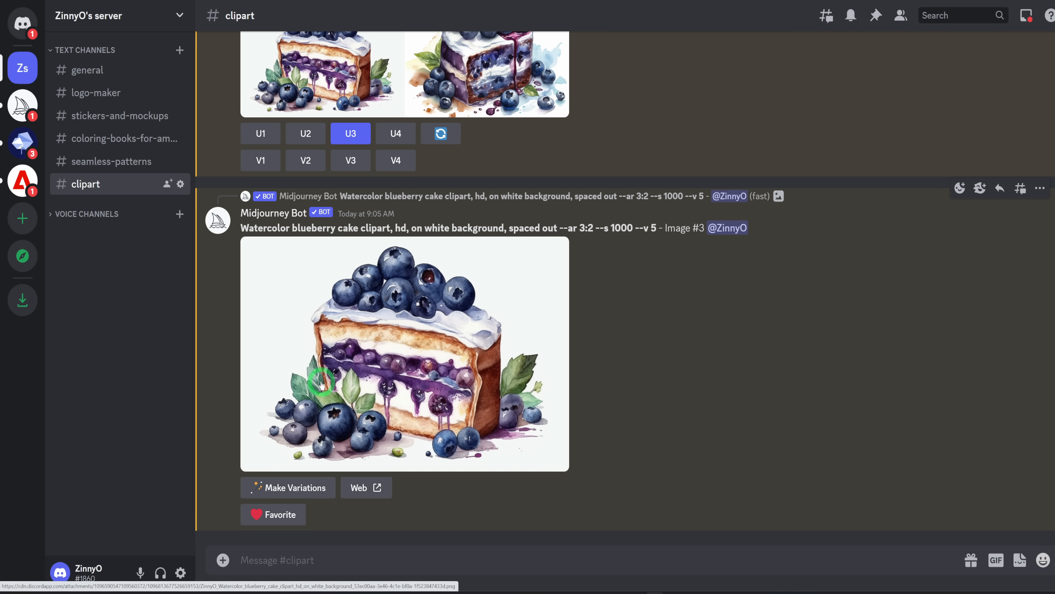
Run /imagine with "6 Watercolor pancakes Clipart,hd, isolated on white background, spaced out --ar 3:2 --s 1000".
type("/")
left_click(307, 301)
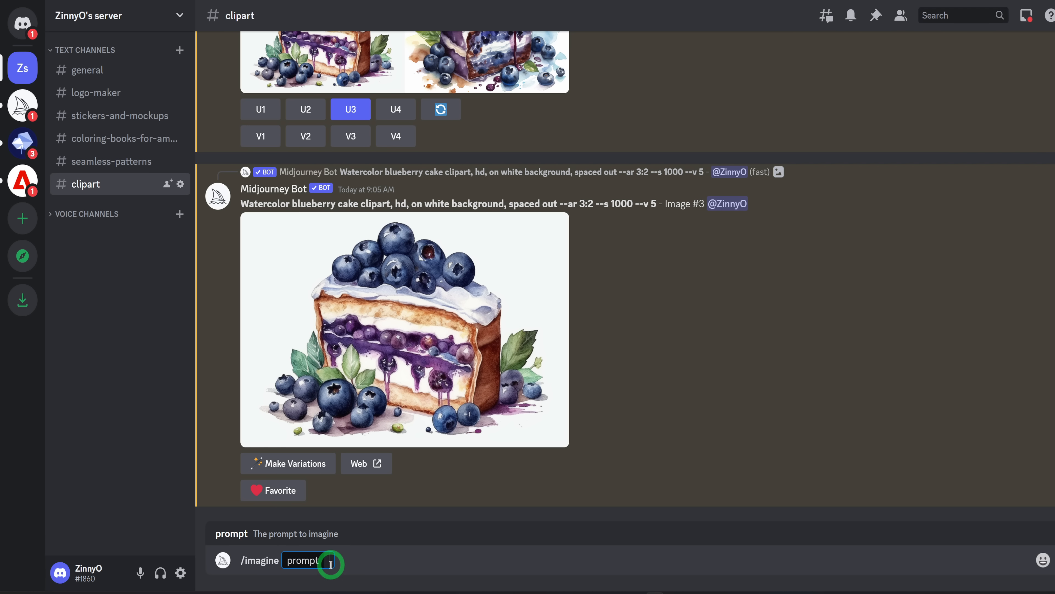
type("6 Watercolor pancakes Clipart,hd, isolated on white background, spaced out --ar 3:2 --s 1000")
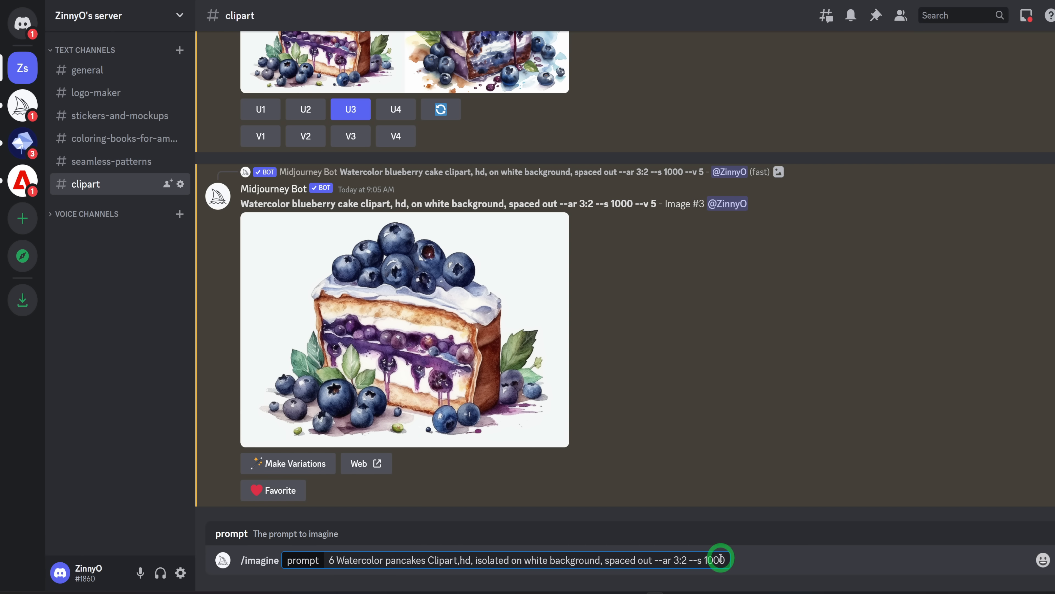
key("Return")
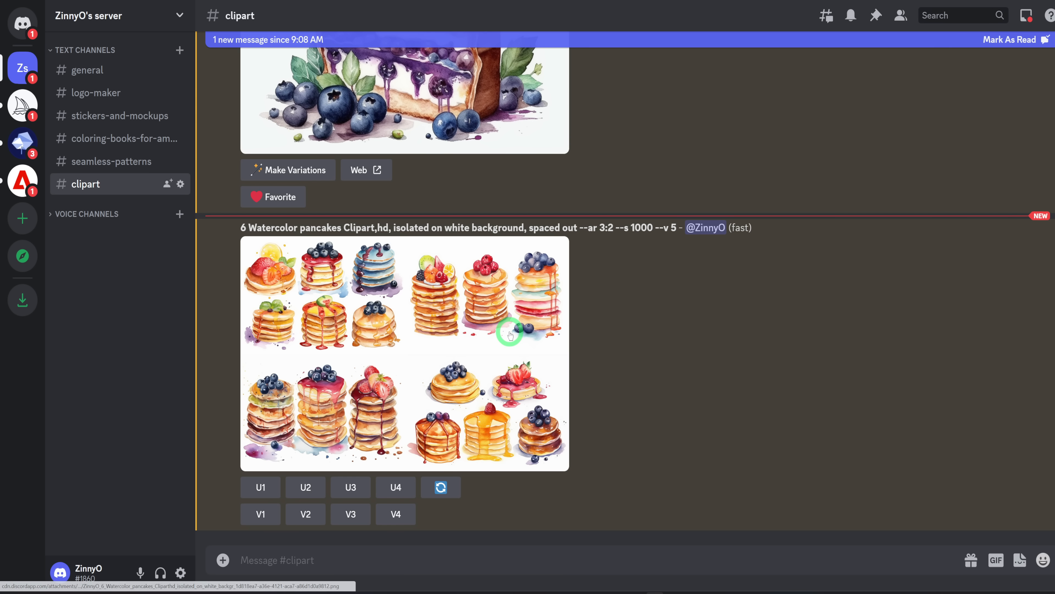
Inspect the enlarged pancakes grid and upscale image 1, the set of six pancake stacks.
left_click(511, 333)
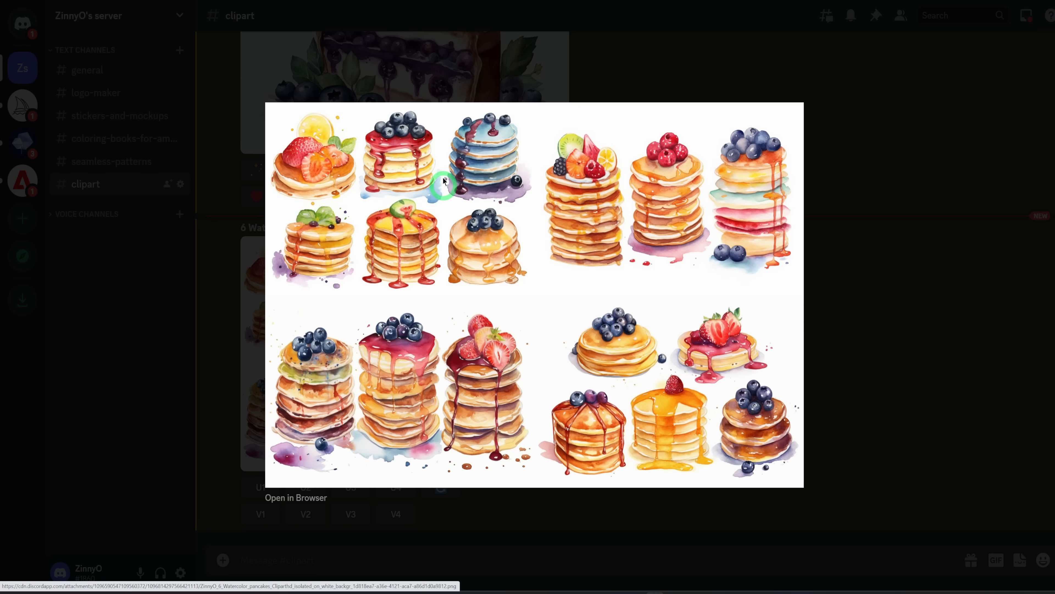
left_click(865, 283)
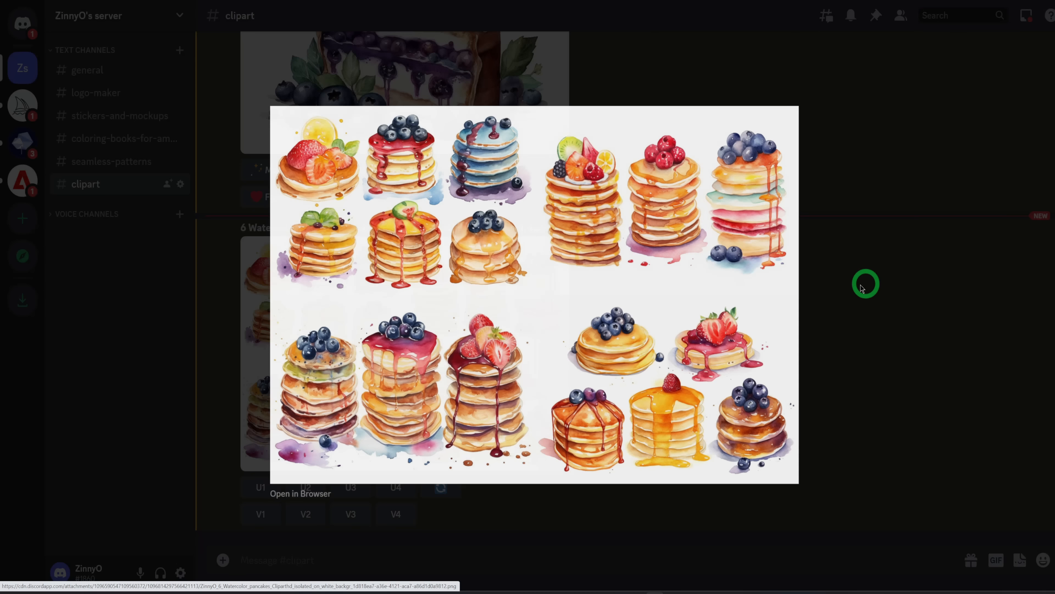
left_click(258, 486)
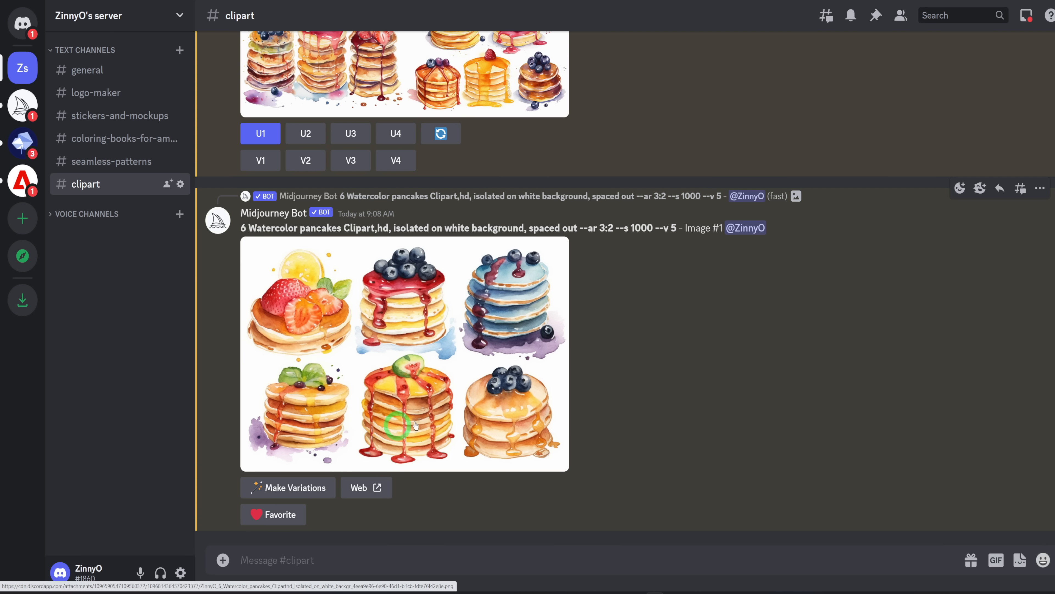
Save the upscaled image of six pancake stacks to the computer and look back over the generated pancakes.
left_click(433, 340)
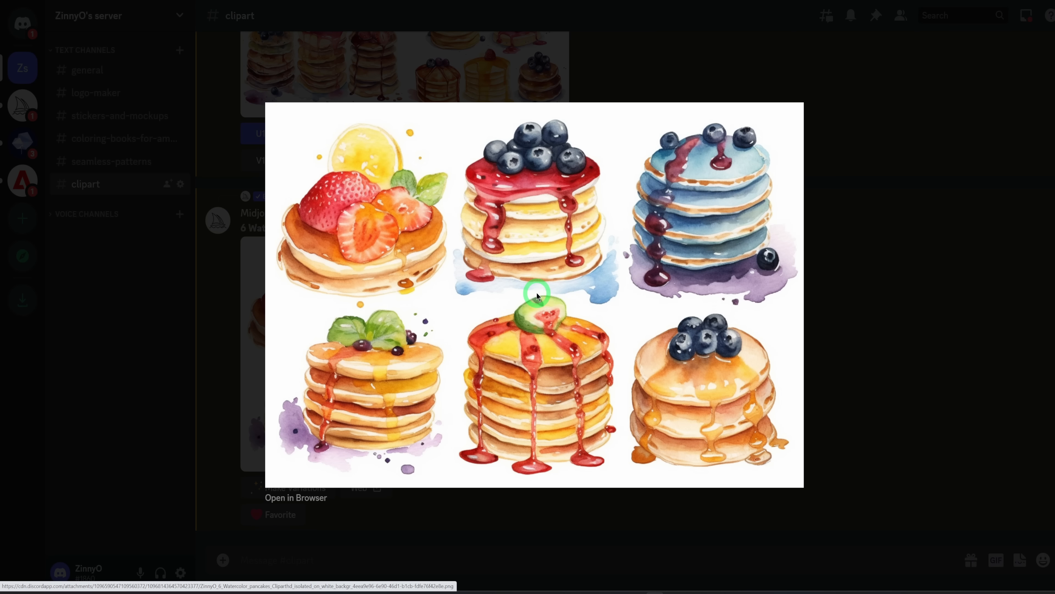
right_click(537, 293)
left_click(583, 311)
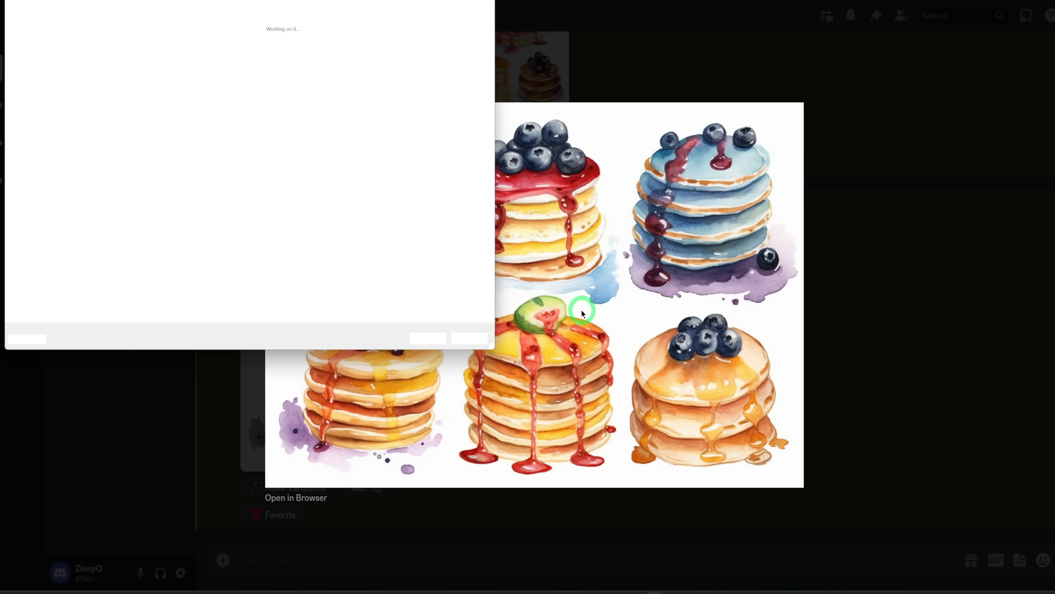
left_click(429, 339)
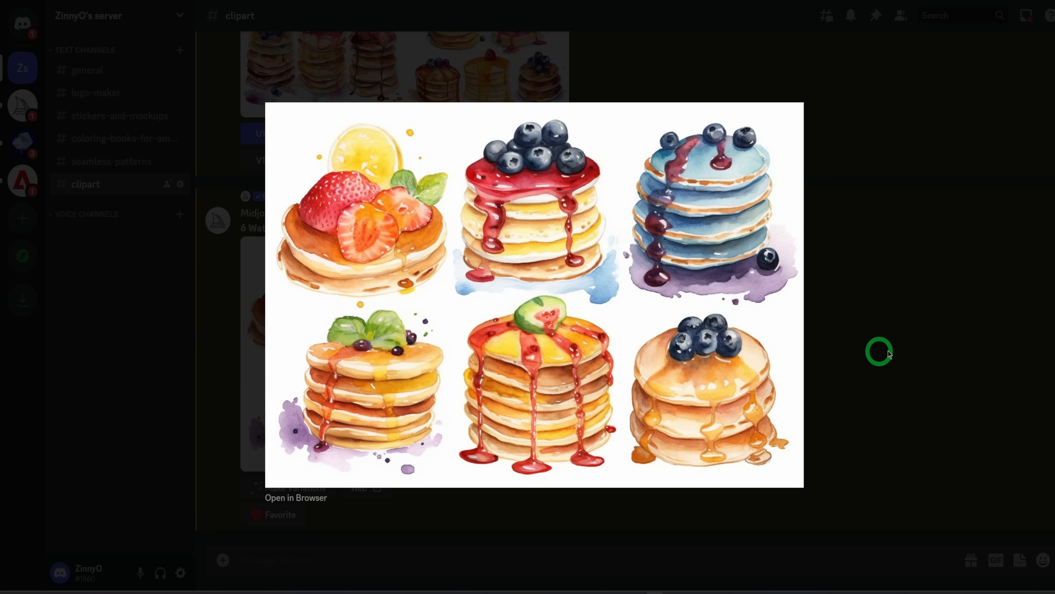
left_click(888, 348)
scroll(728, 374, "up", 15)
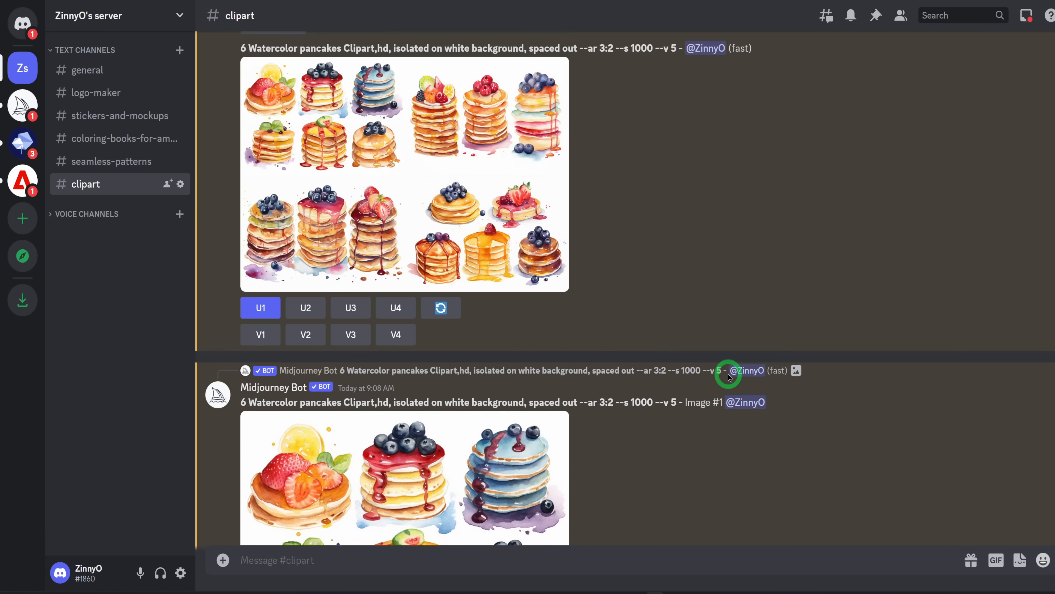
scroll(732, 374, "down", 5)
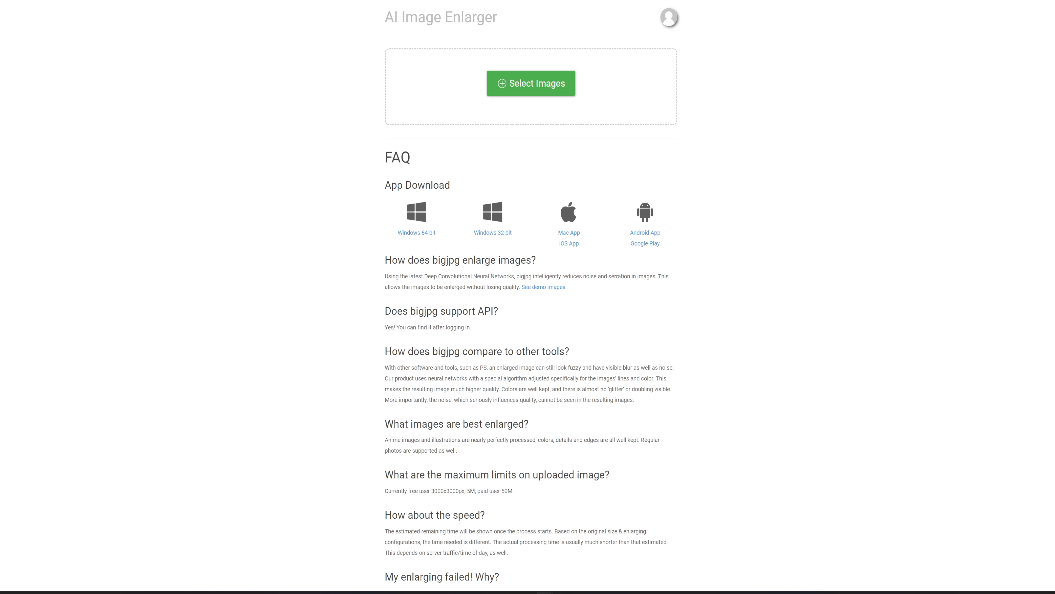
Switch to the bigjpg AI Image Enlarger, add the blueberry cake image and start enlarging it as Photo, 4x, Highest noise reduction.
left_click_drag(454, 0, 463, 61)
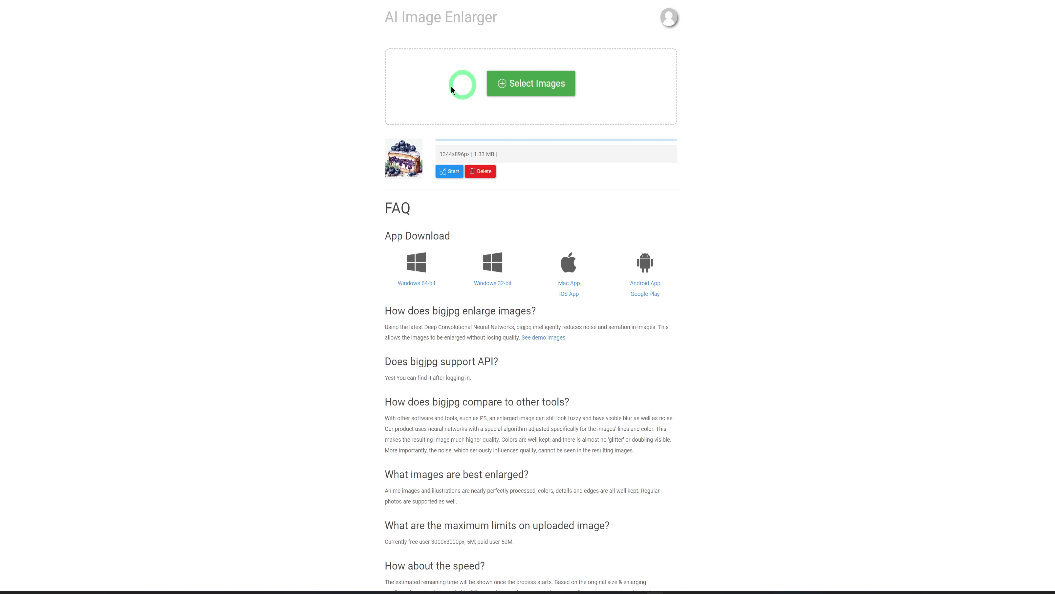
left_click(448, 171)
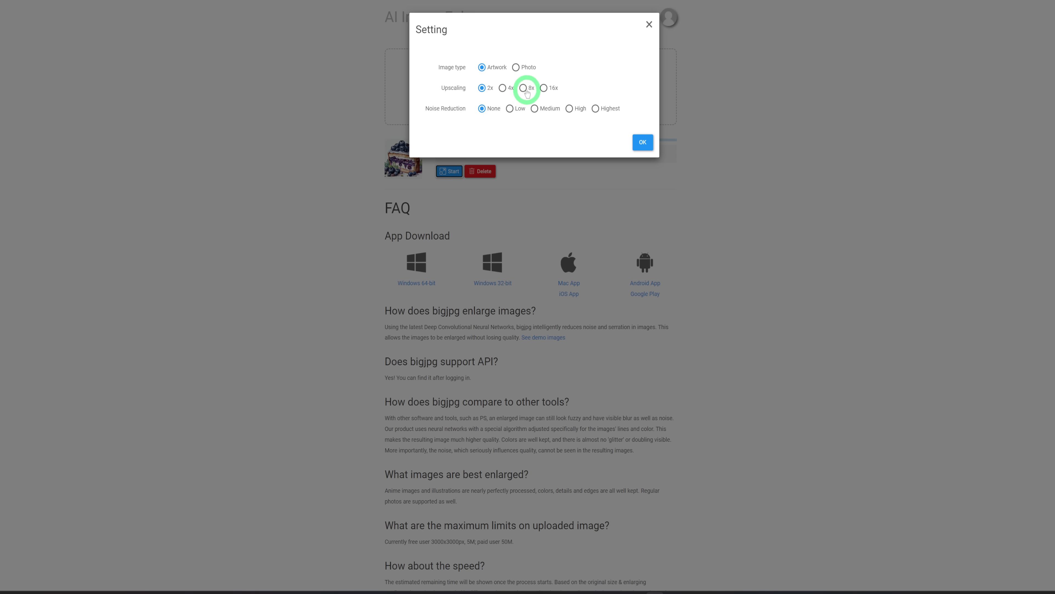
left_click(517, 68)
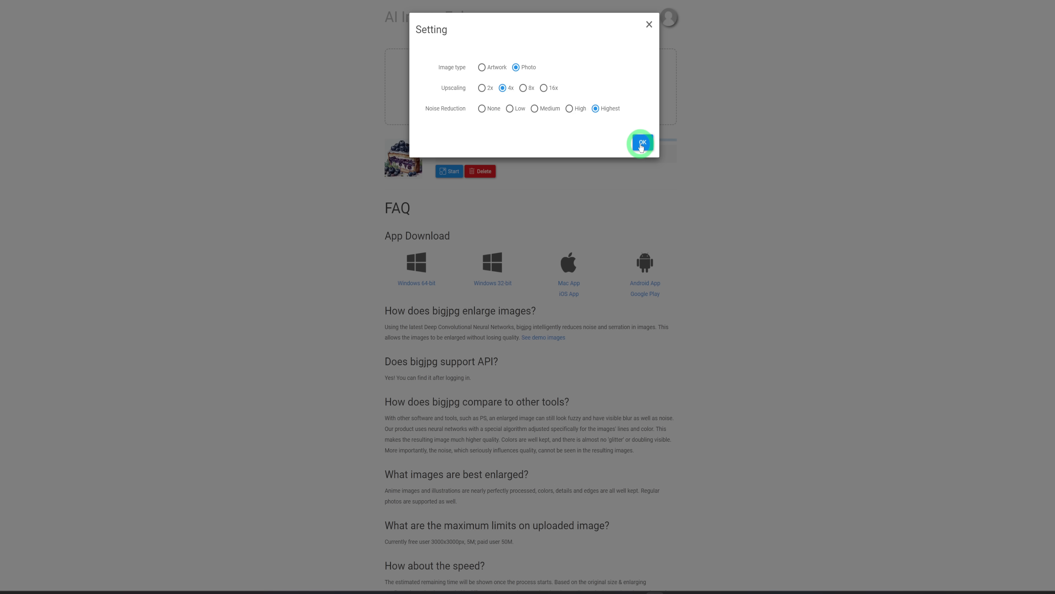
left_click(642, 143)
left_click(449, 170)
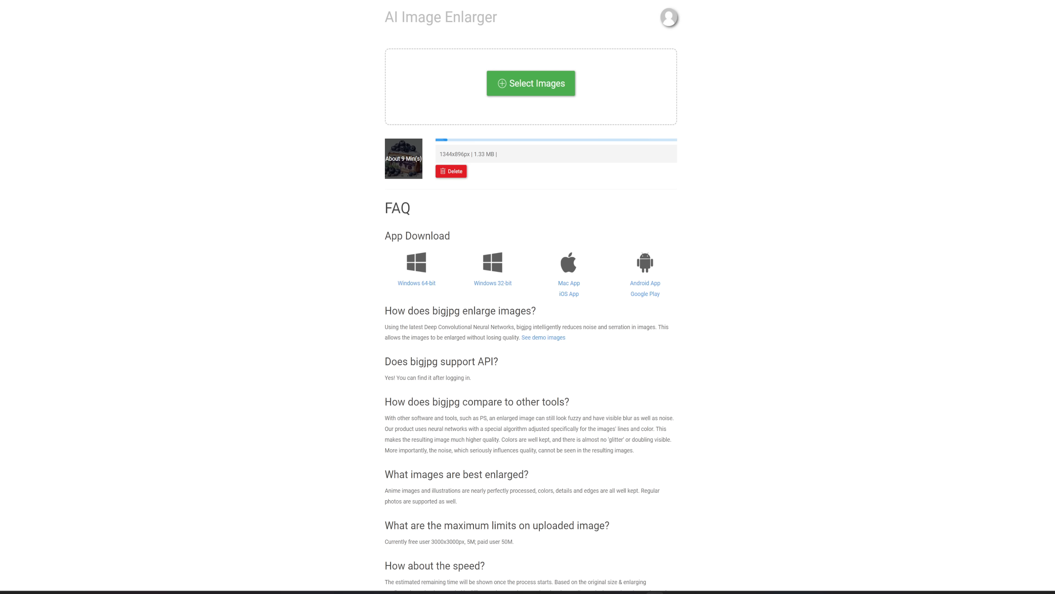
Add the pancakes image to the enlarger and start it with Photo, 4x upscaling and Highest noise reduction.
left_click_drag(589, 134, 434, 103)
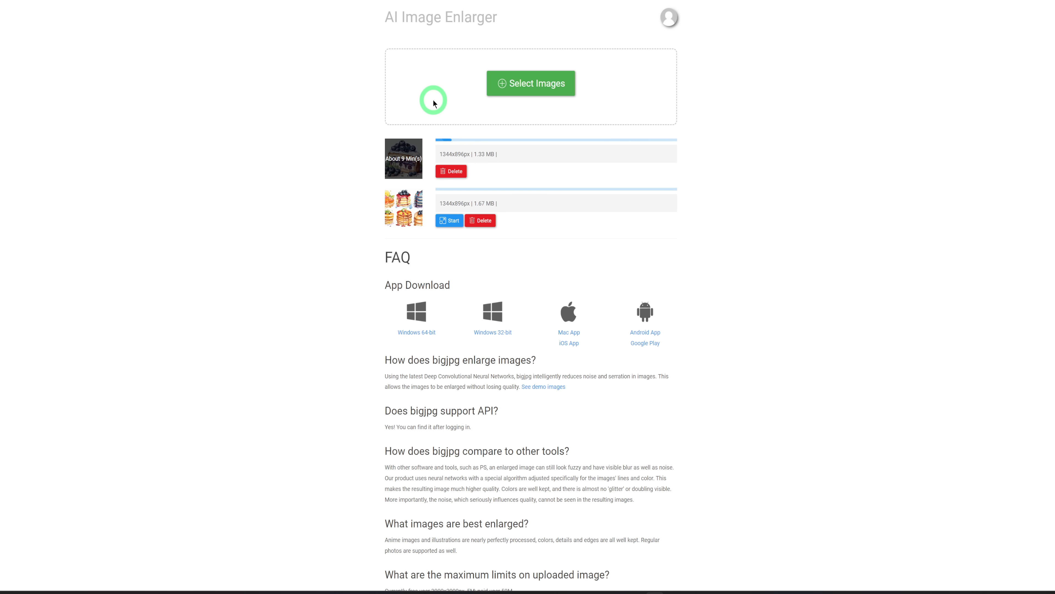
left_click(447, 221)
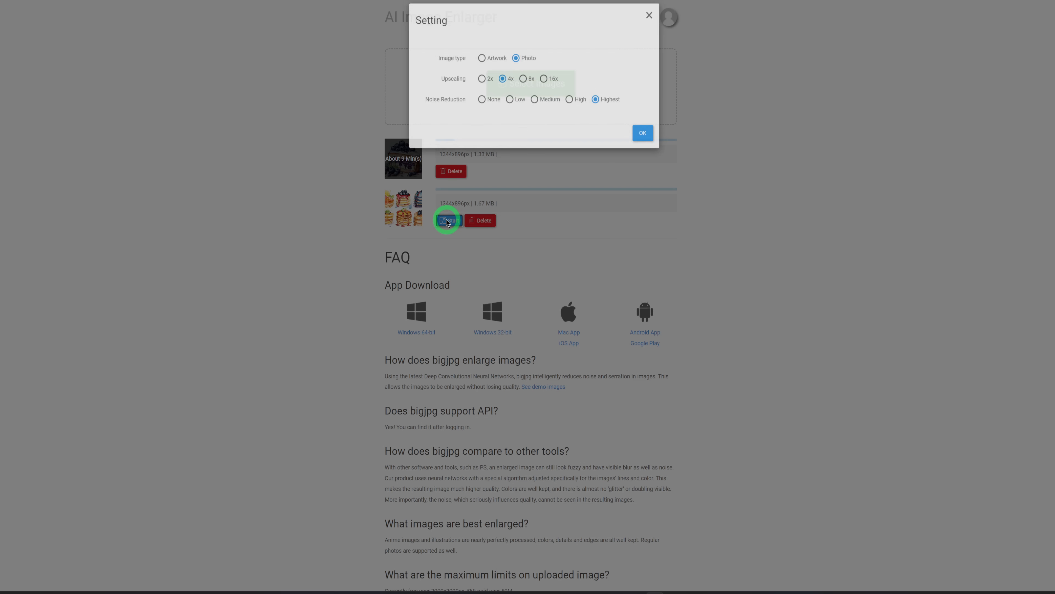
left_click(651, 145)
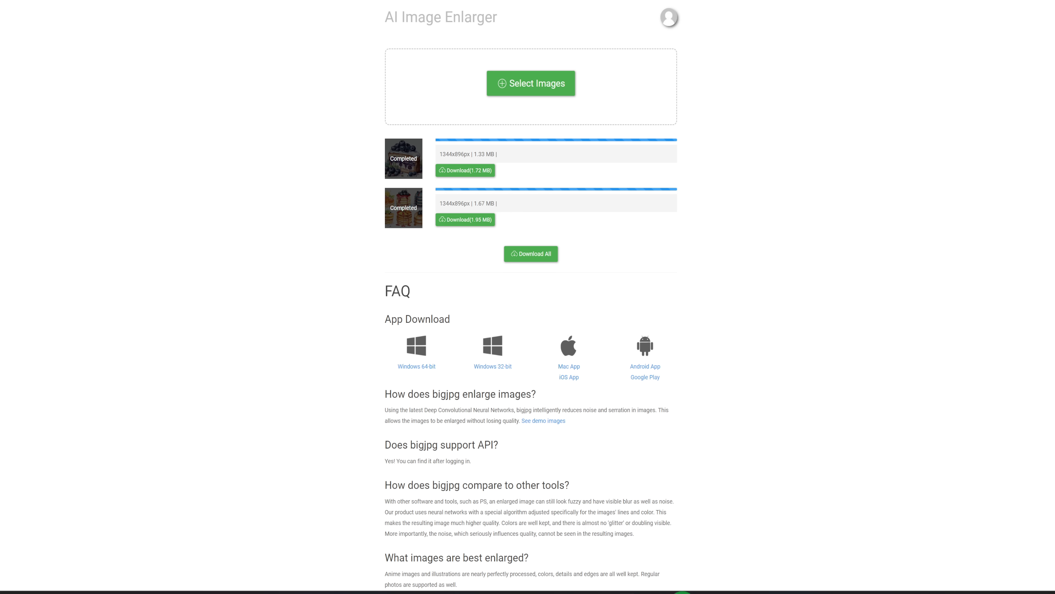
Switch to the photo viewer and examine the enlarged blueberry cake image.
mouse_move(681, 592)
left_click(661, 569)
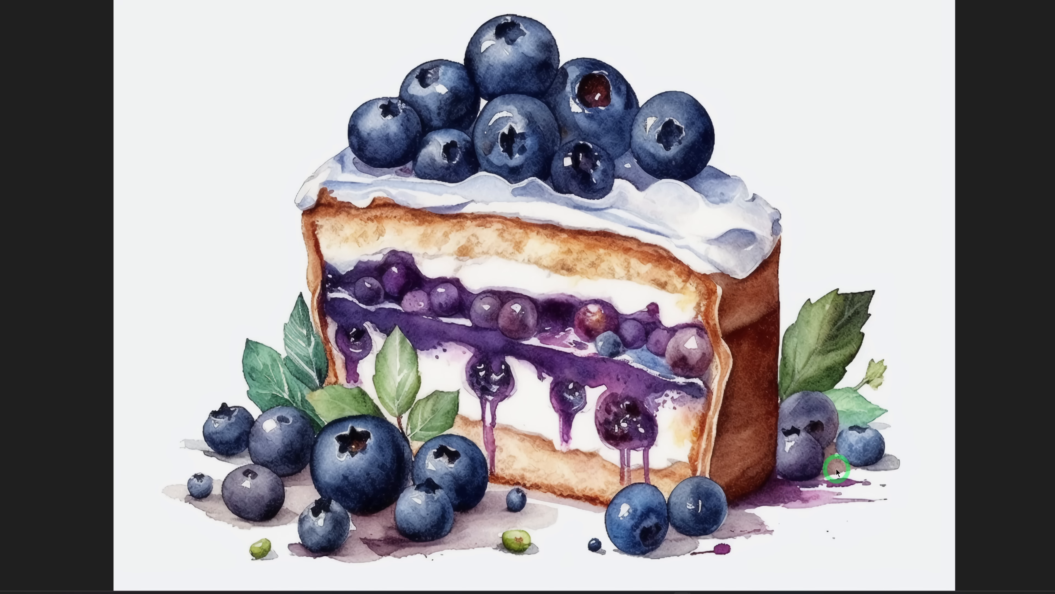
Examine the enlarged blueberry cake image up close, and open the enlarged pancakes image to inspect its detail.
scroll(837, 471, "up", 3)
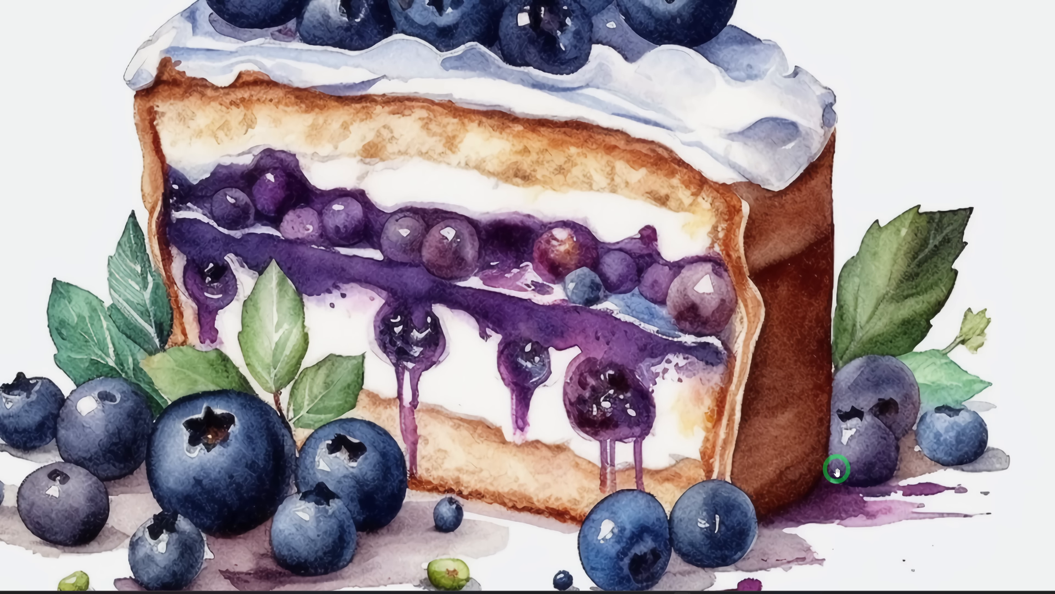
scroll(836, 471, "down", 3)
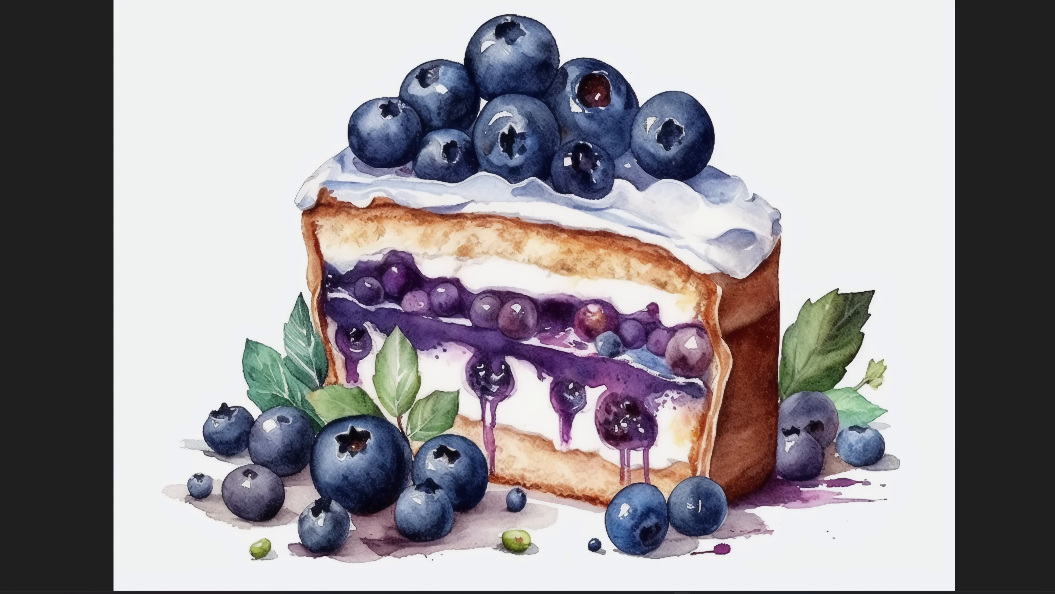
left_click(1010, 1)
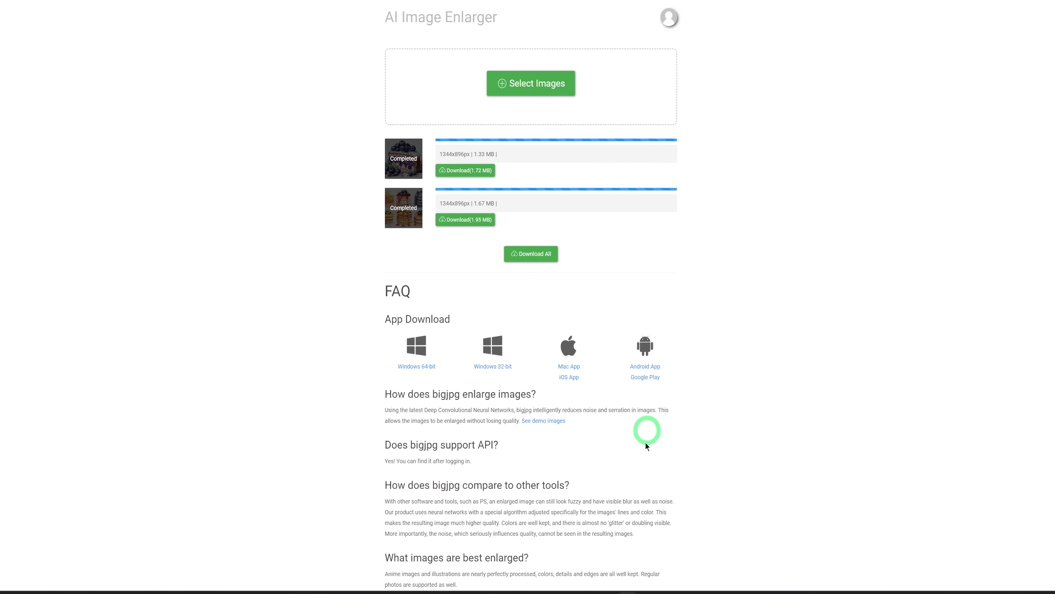
left_click(706, 580)
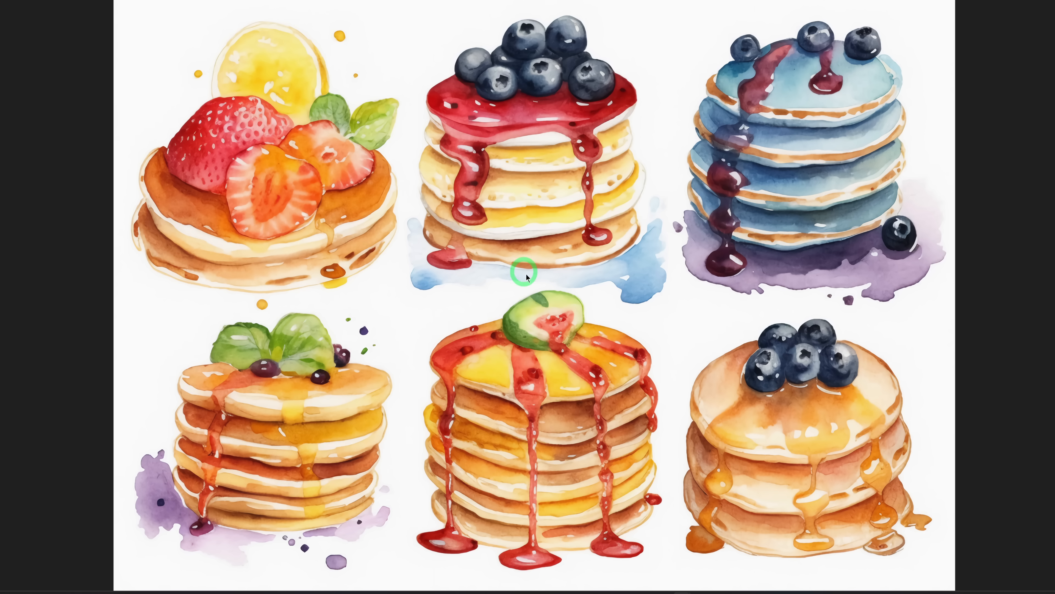
scroll(561, 322, "up", 5)
scroll(575, 325, "down", 5)
left_click(1009, 1)
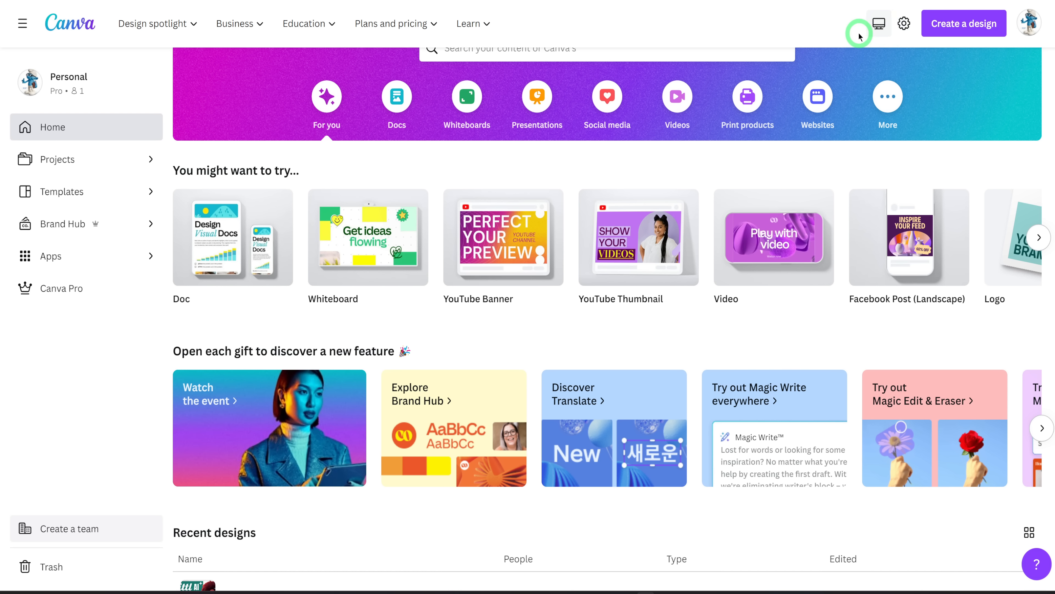
Switch to Canva and create a new custom-size design of 1080 × 1080 px.
left_click(958, 31)
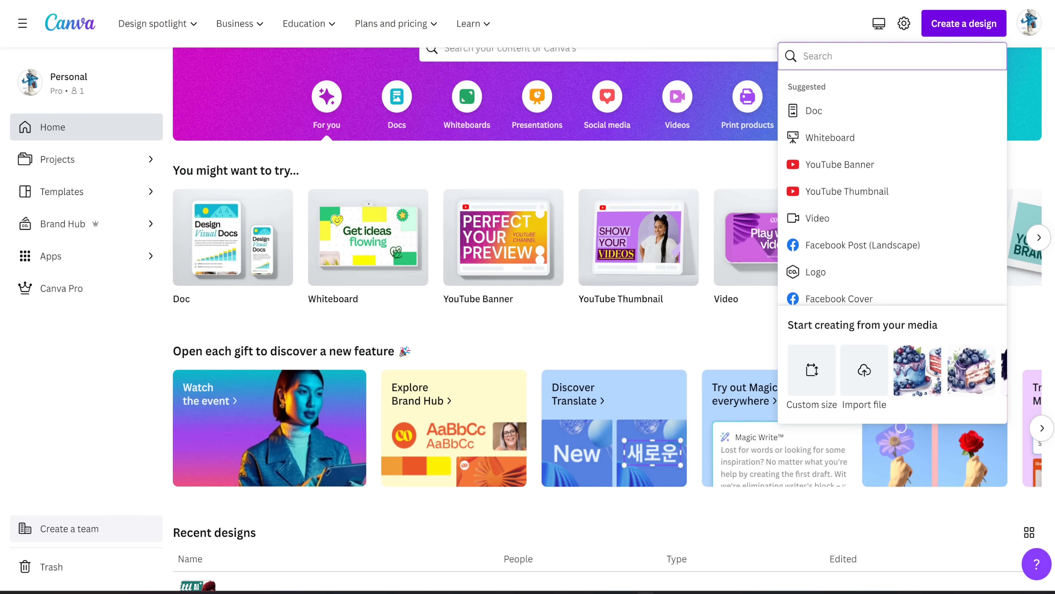
left_click(812, 371)
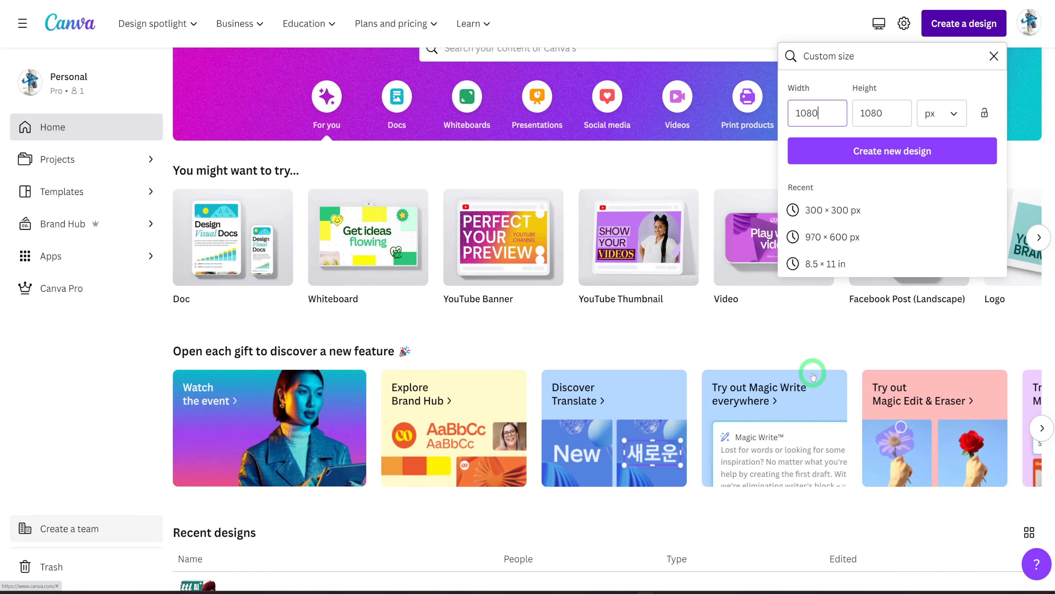
left_click(847, 111)
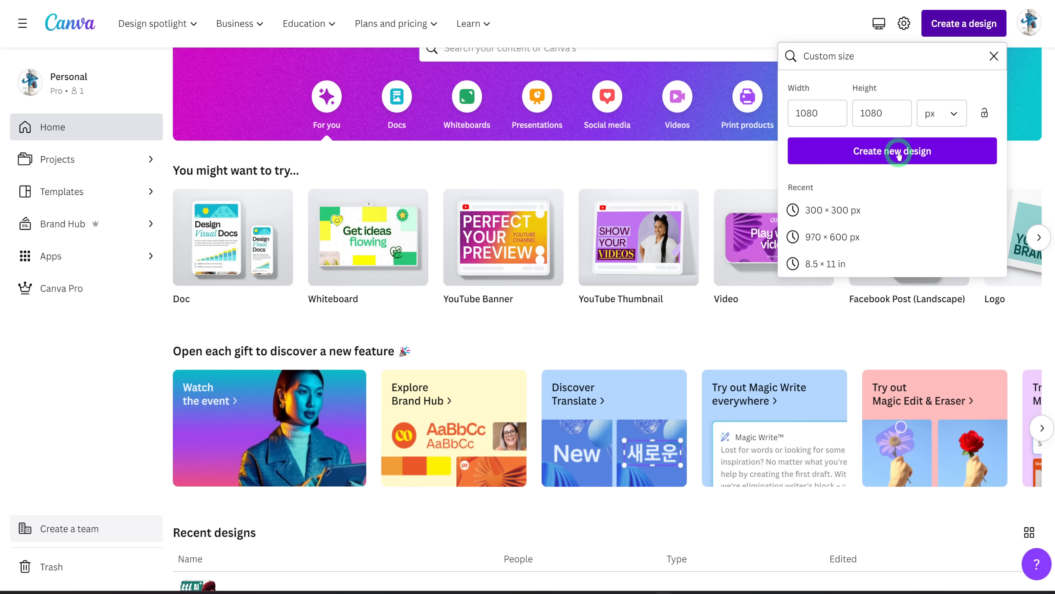
left_click(890, 155)
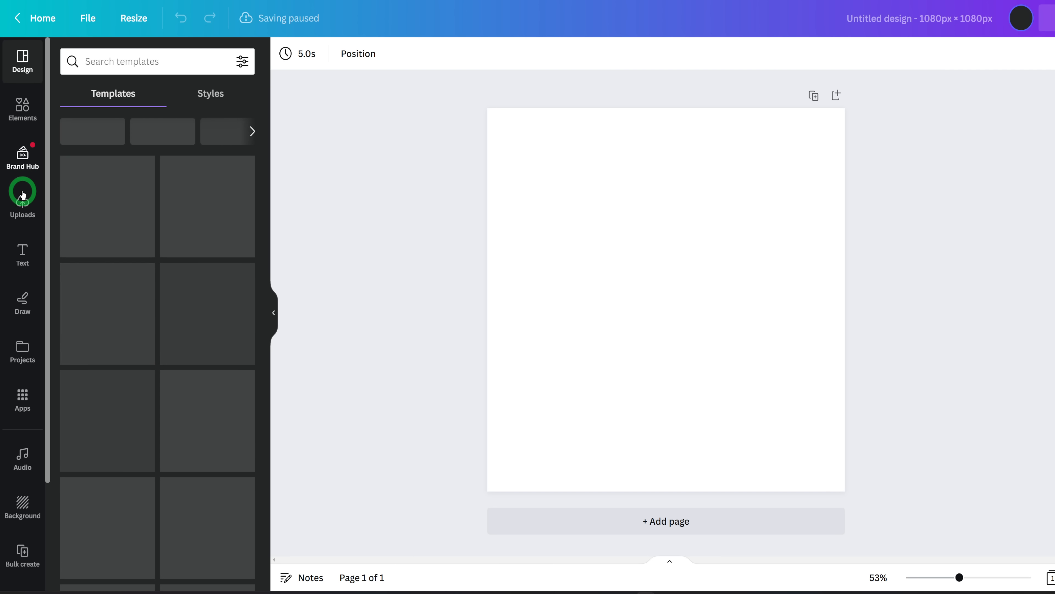
Upload the enlarged watercolor pancakes and blueberry cake PNG files from the computer to the design's uploads.
left_click(23, 199)
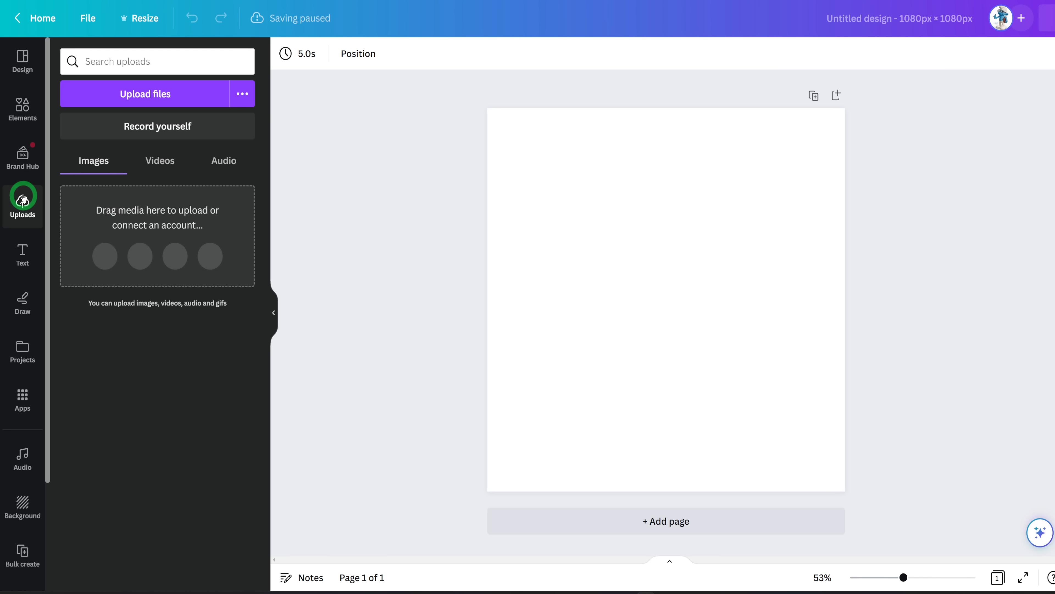
left_click(100, 94)
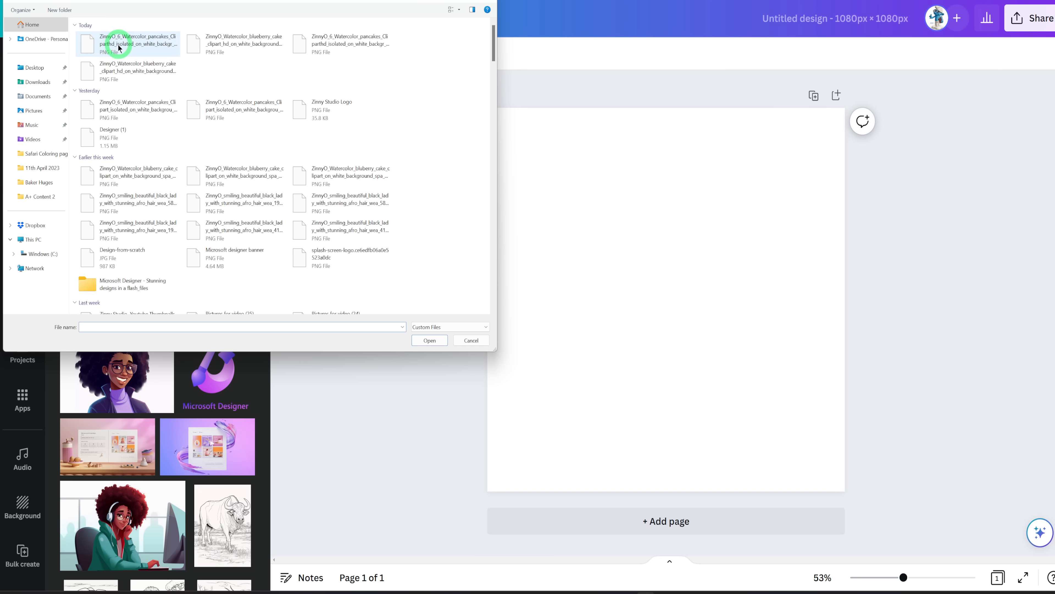
left_click(119, 46)
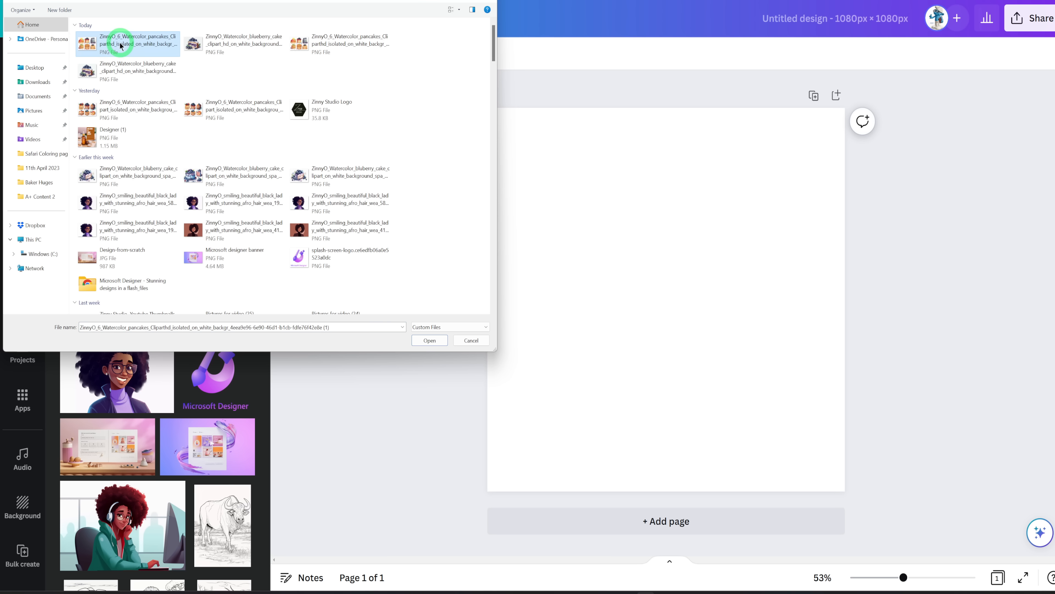
left_click(212, 44, "ctrl")
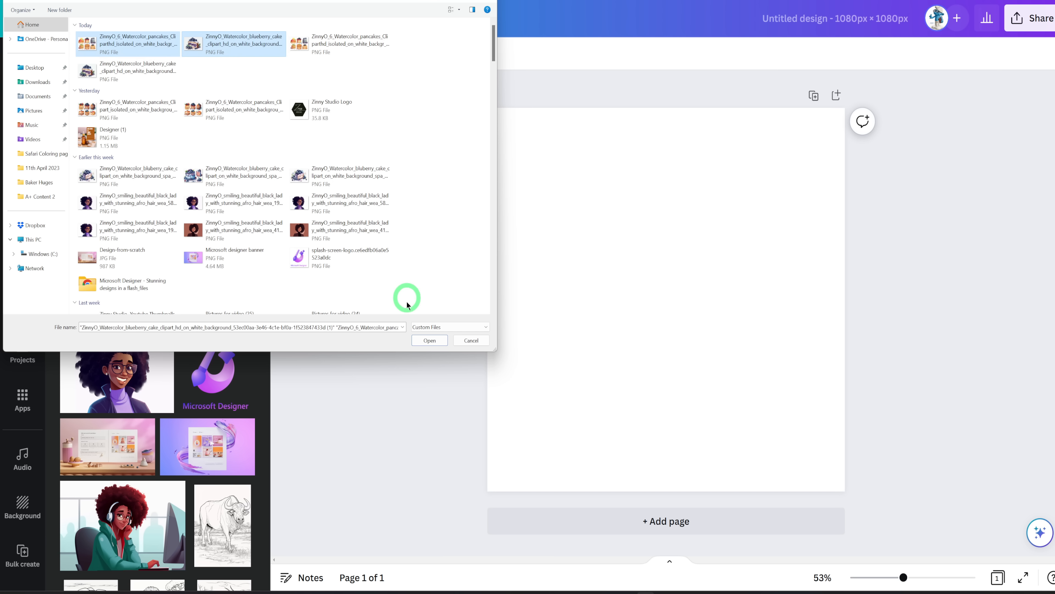
left_click(430, 340)
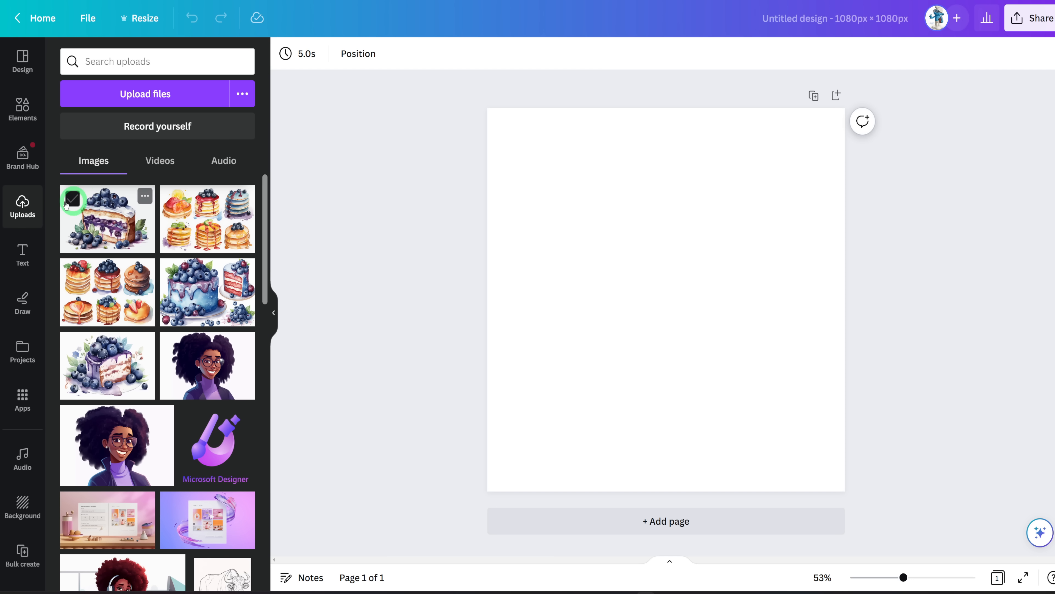
Place the uploaded blueberry cake image on the page and remove its background with BG Remover.
left_click(106, 231)
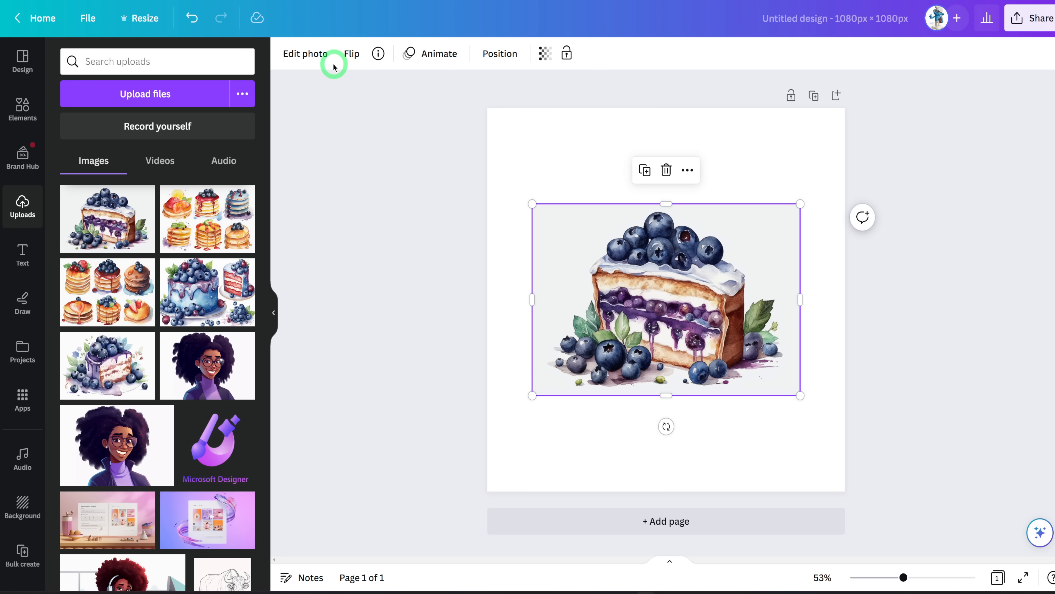
left_click(313, 56)
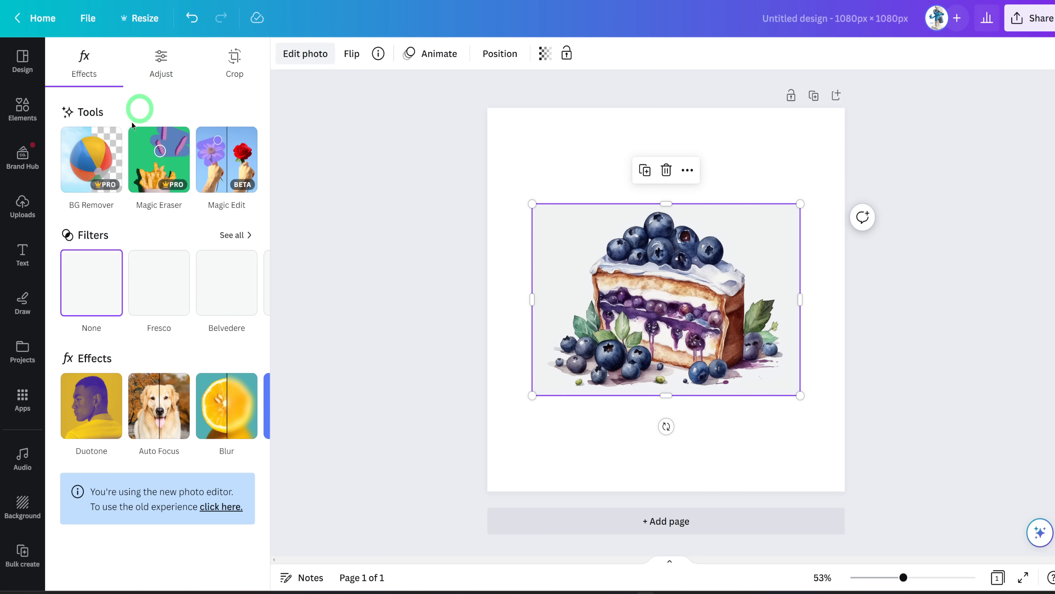
left_click(110, 158)
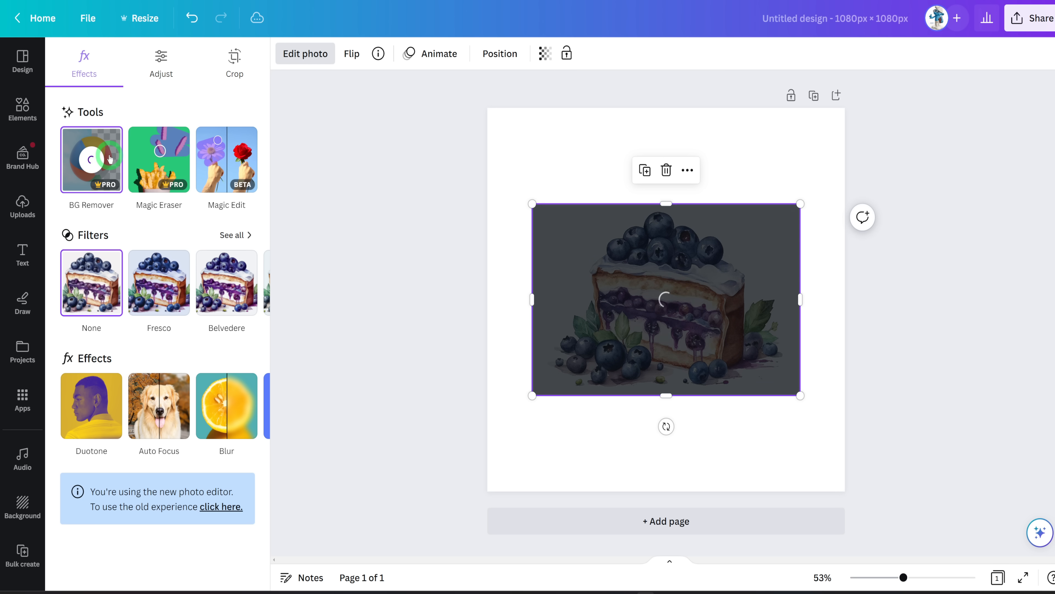
Enlarge the blueberry cake image and centre it horizontally in the upper part of the page.
left_click(503, 200)
left_click(801, 204)
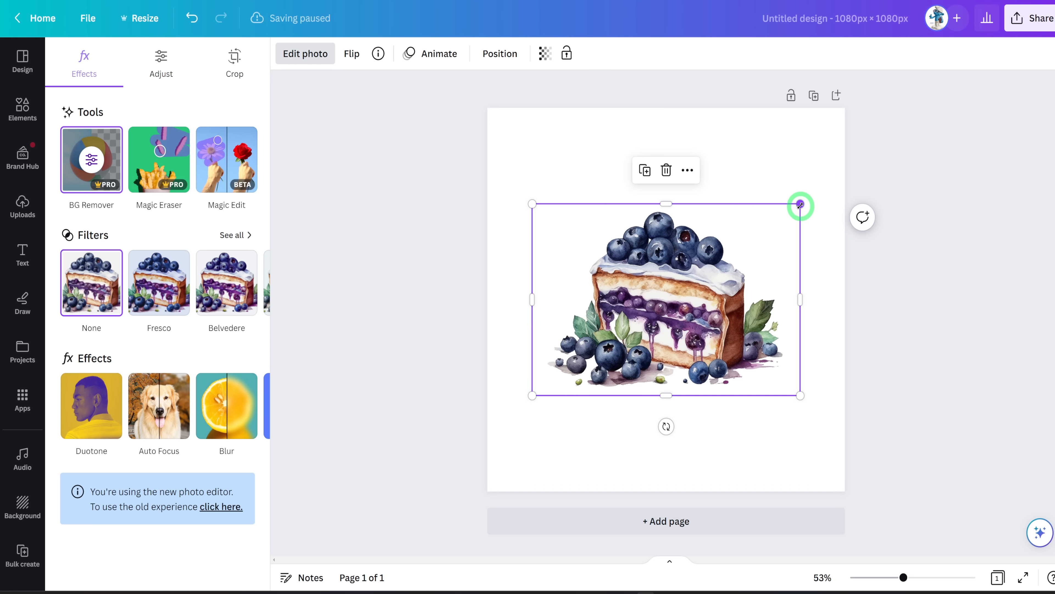
left_click_drag(801, 204, 831, 152)
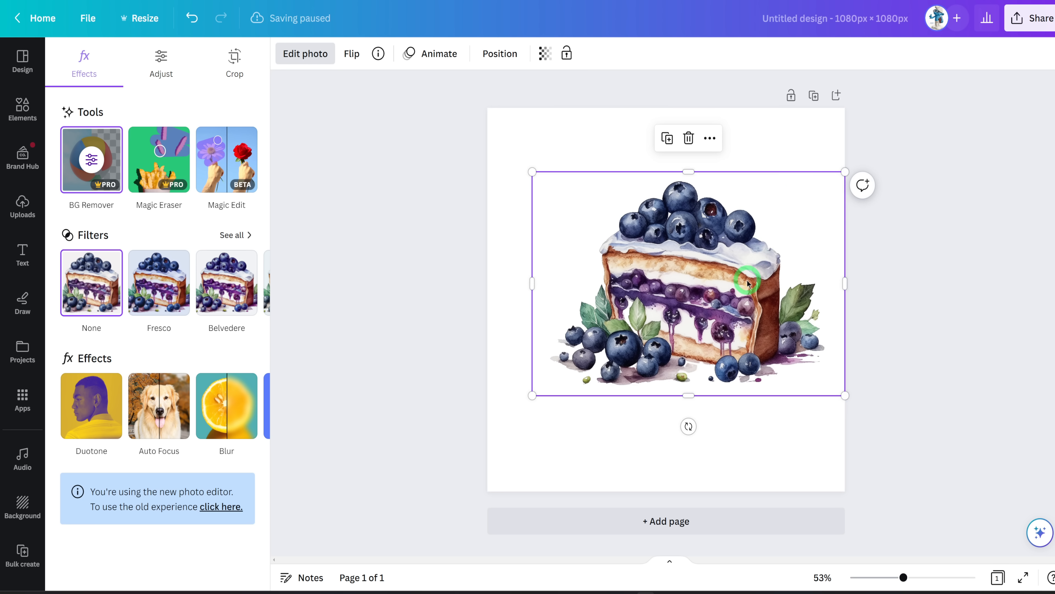
left_click_drag(747, 284, 725, 276)
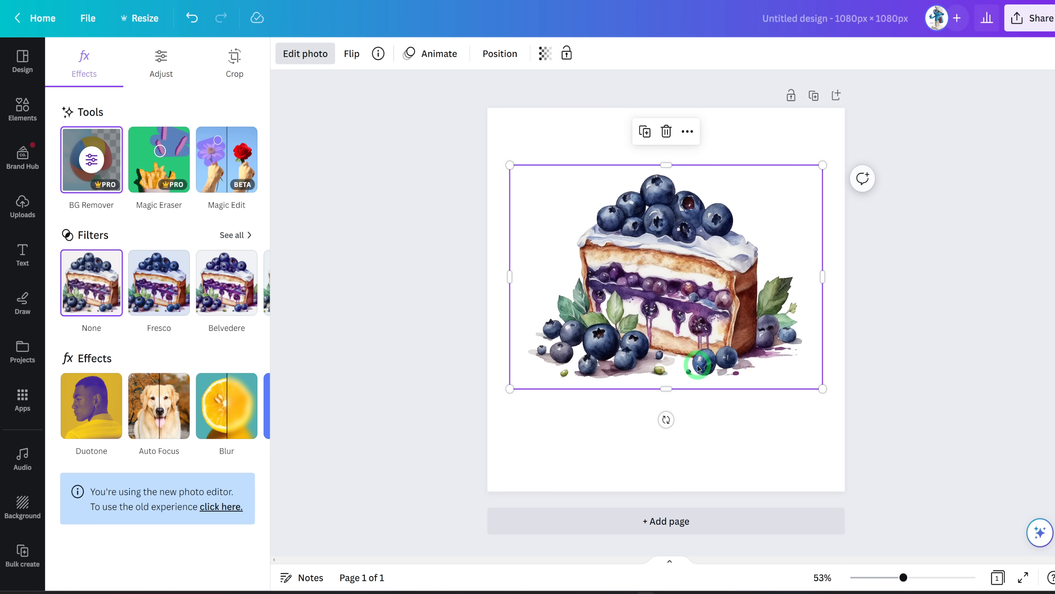
Set the page's background color to the khaki tone from the cake's photo colors.
left_click(537, 429)
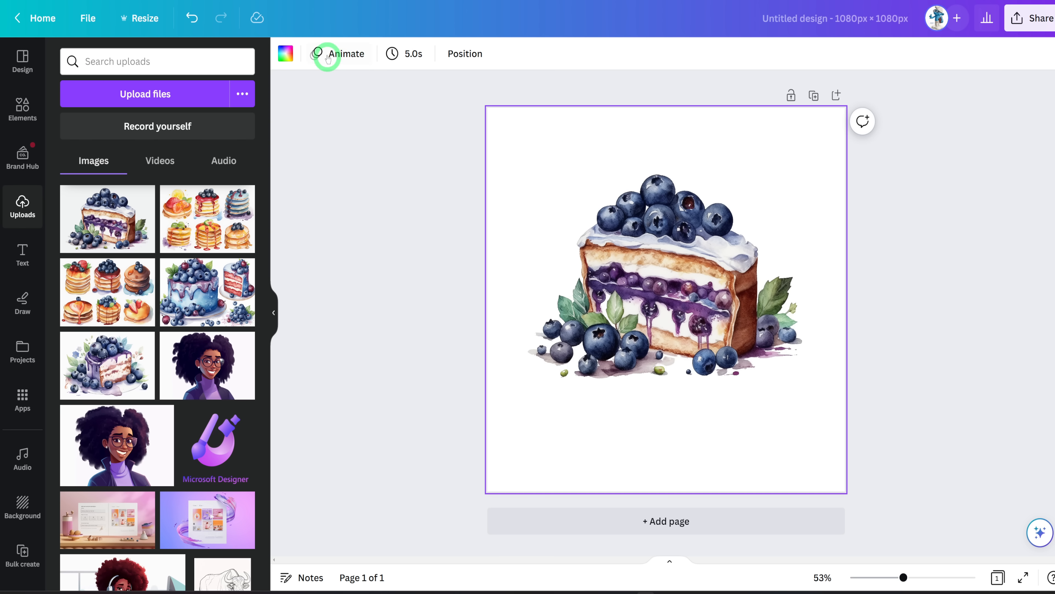
left_click(286, 54)
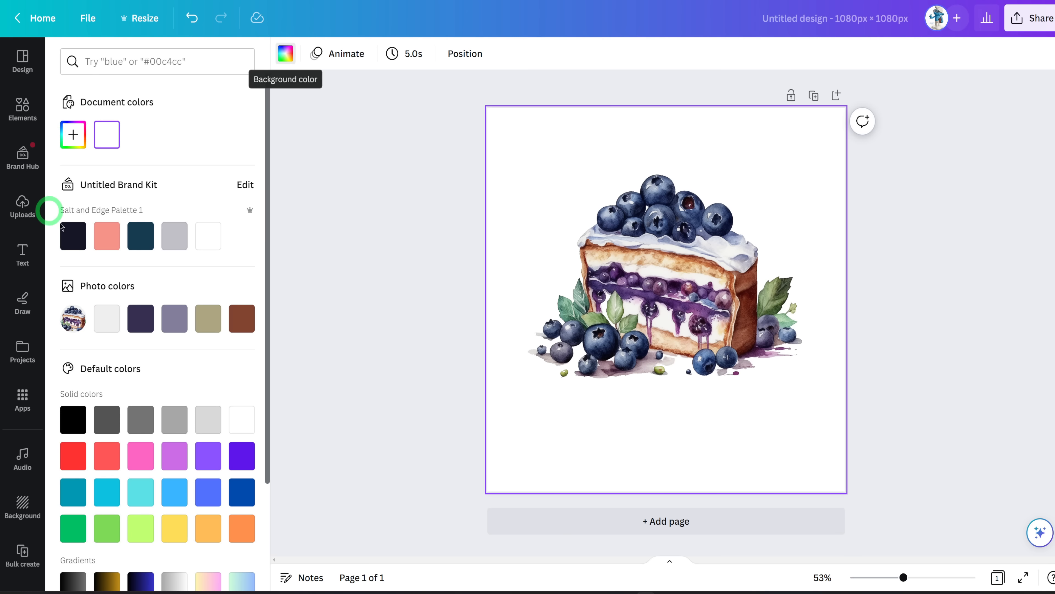
left_click(209, 328)
Move the blueberry cake slightly up and enlarge it to about 999 × 666.
mouse_move(702, 221)
left_mouse_down()
mouse_move(700, 236)
mouse_move(707, 208)
left_mouse_up()
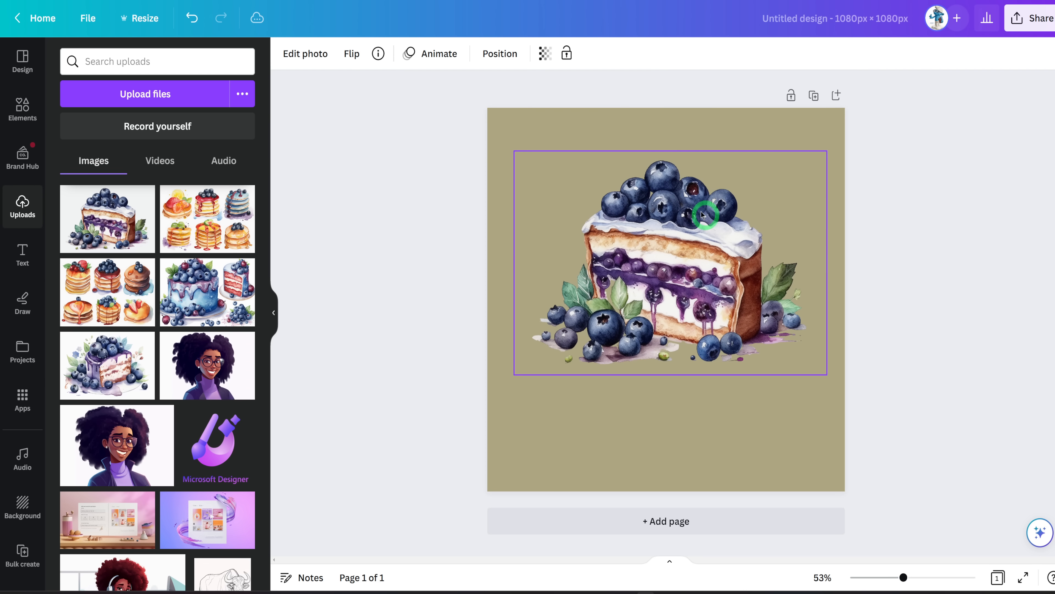
left_click_drag(514, 375, 504, 382)
left_click_drag(827, 382, 836, 388)
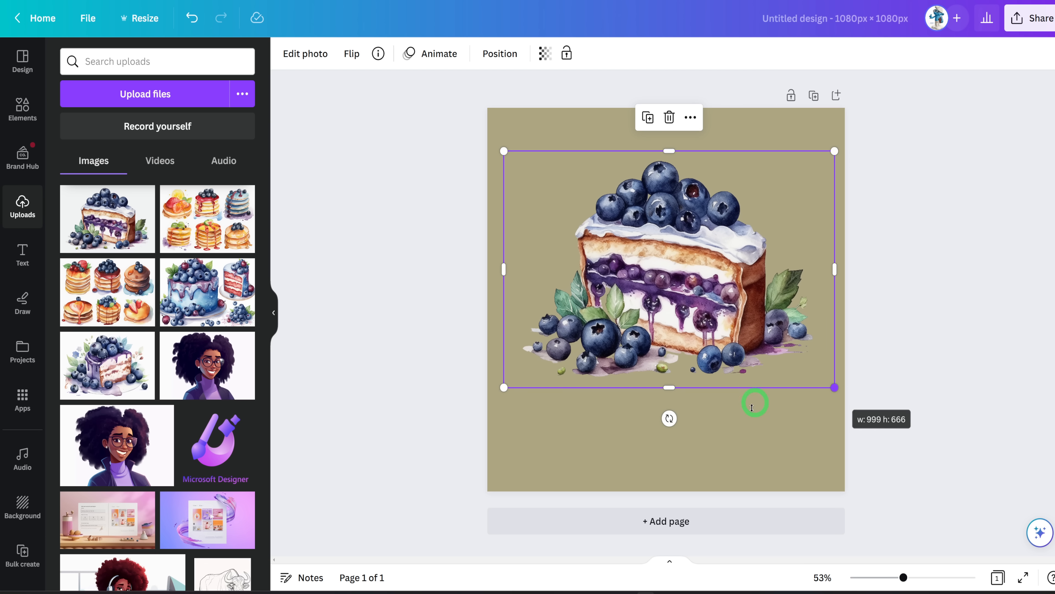
left_click(740, 426)
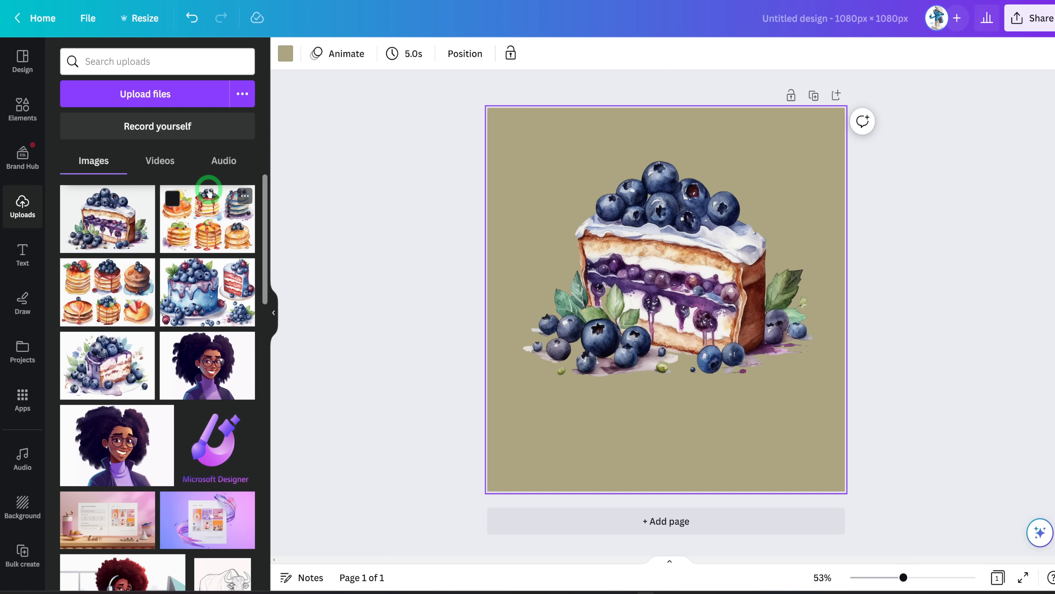
Add a second page and place the six pancake stacks image on it, enlarged and moved toward the page's upper part.
left_click(591, 526)
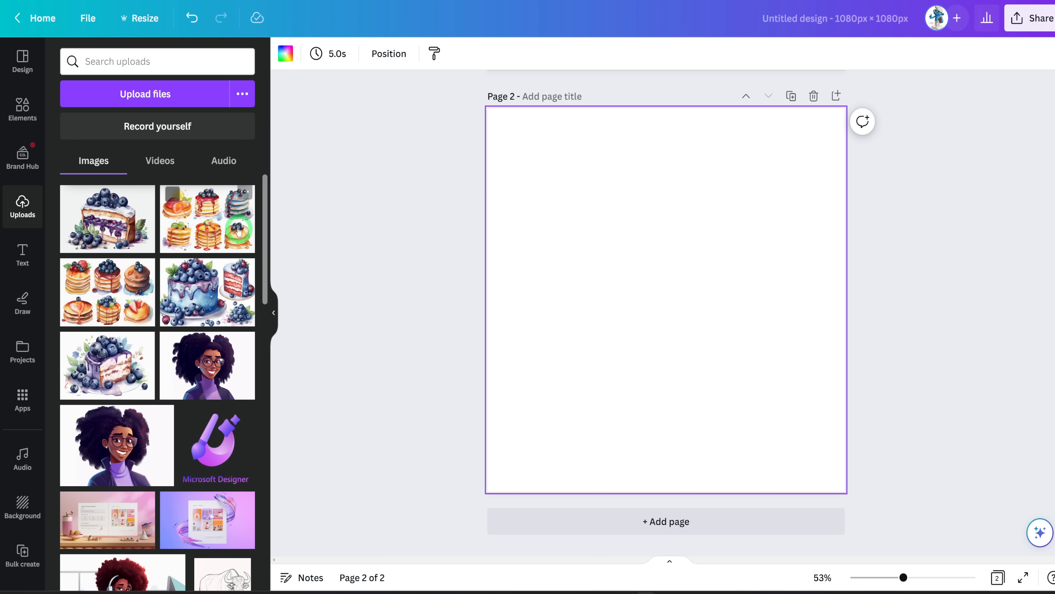
left_click(218, 229)
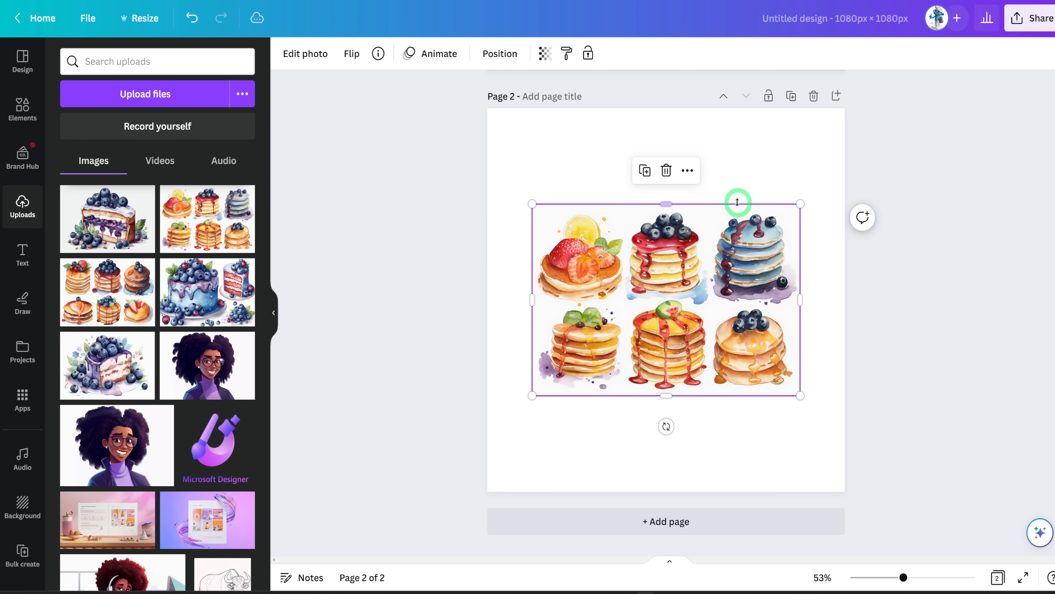
left_click_drag(712, 300, 703, 256)
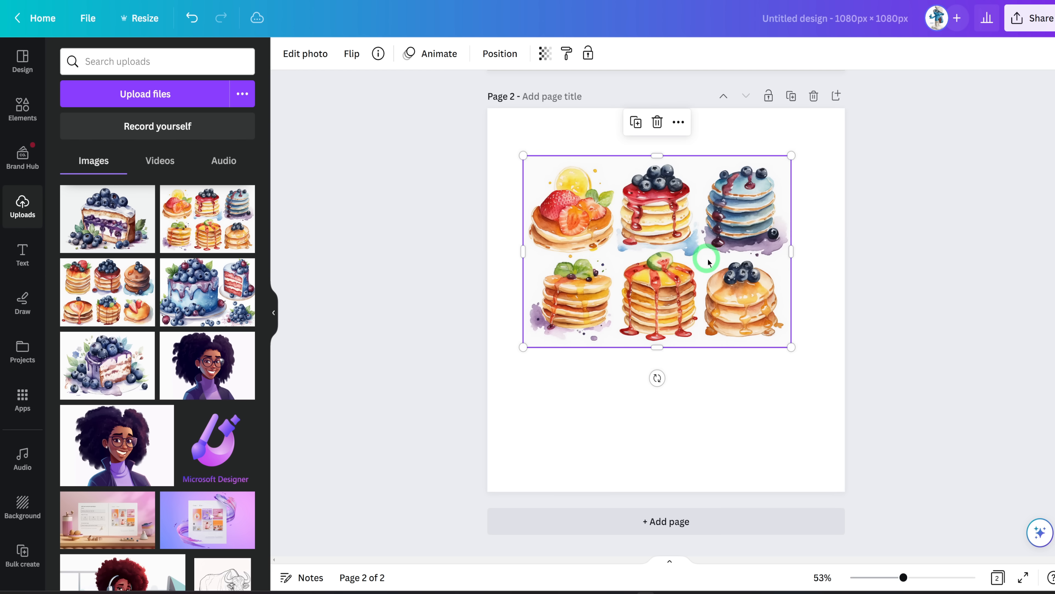
left_click_drag(790, 345, 822, 369)
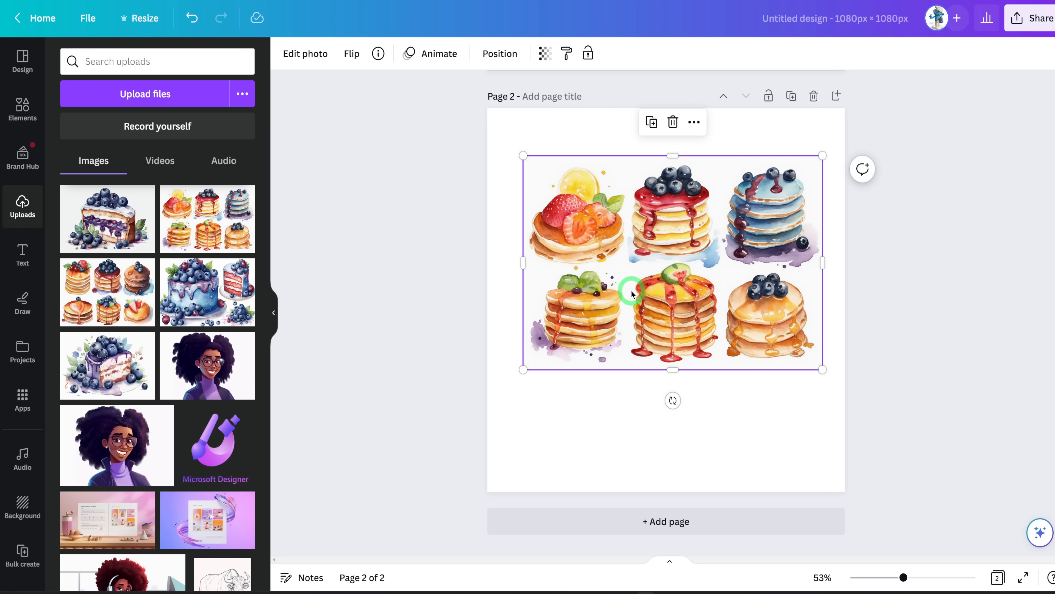
Remove the background of the pancakes image with BG Remover.
left_click(304, 55)
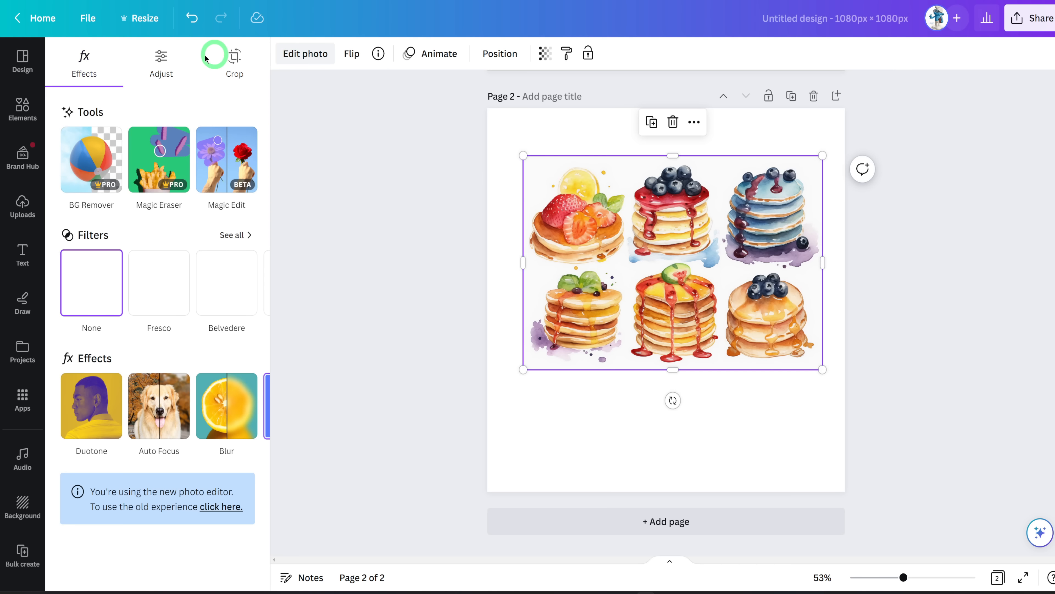
left_click(95, 147)
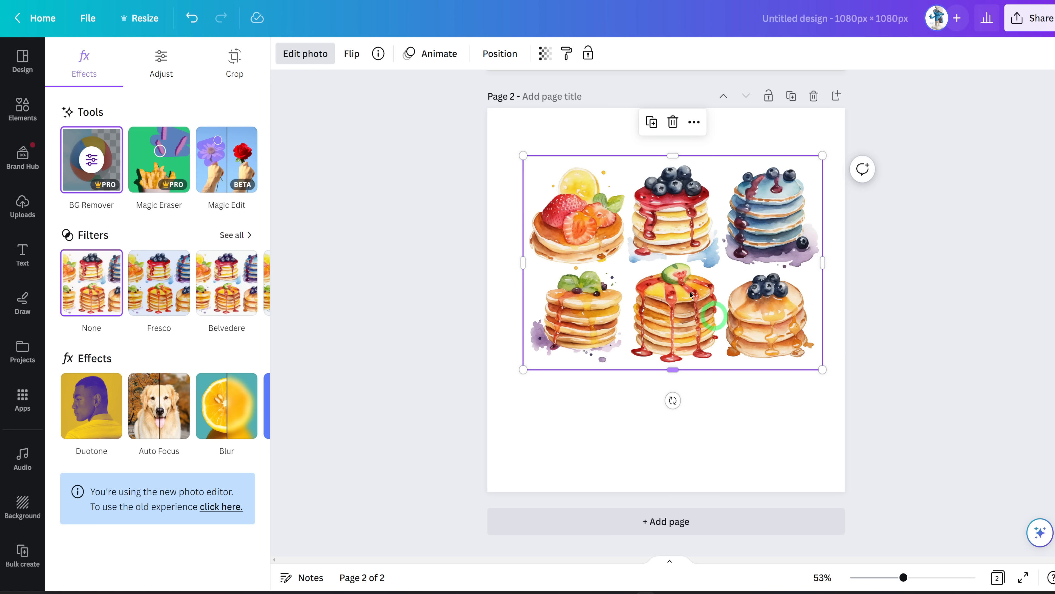
left_click(545, 140)
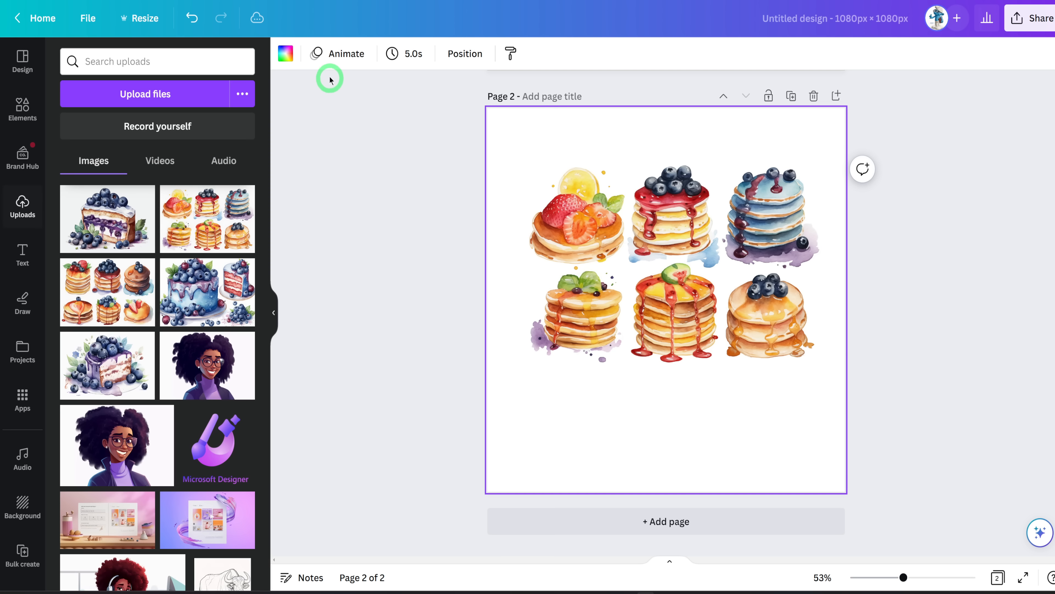
Set page 2's background color to the light grey from the brand palette and shift the pancakes image slightly down.
left_click(292, 59)
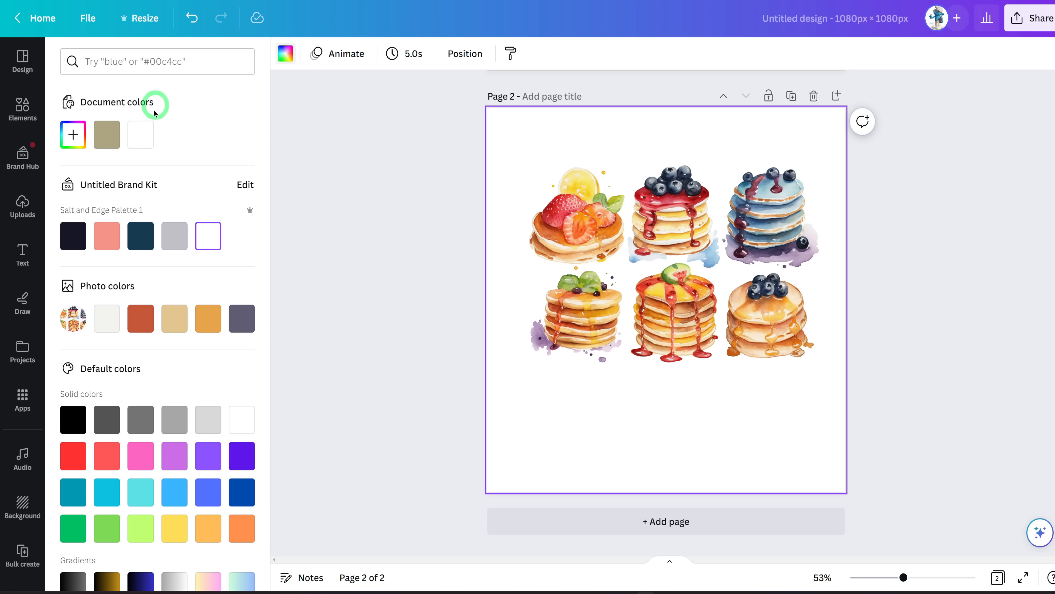
left_click(178, 241)
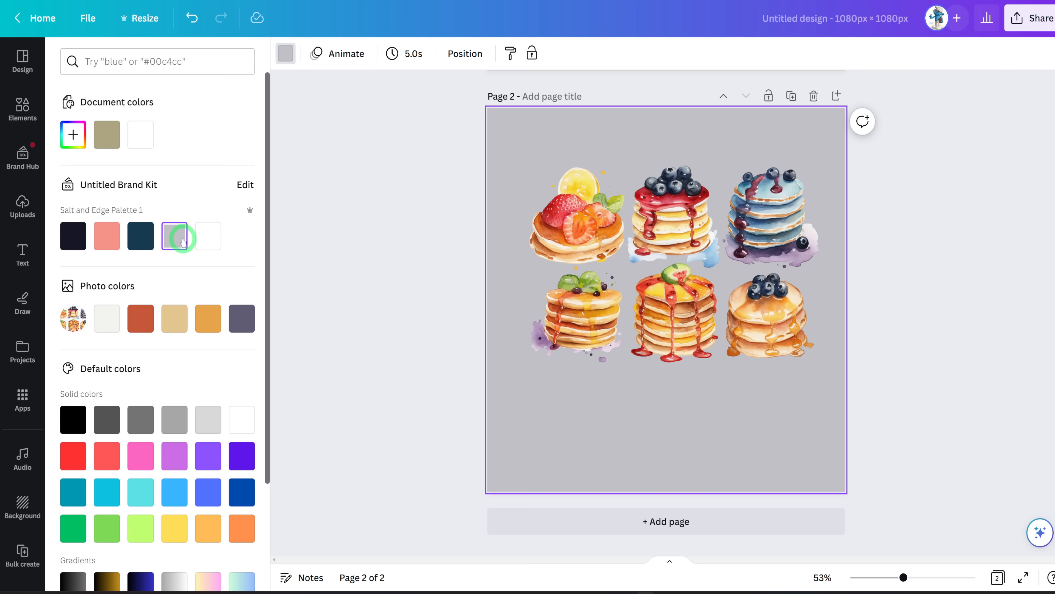
left_click(736, 324)
mouse_move(683, 311)
left_mouse_down()
mouse_move(684, 332)
mouse_move(683, 311)
left_mouse_up()
left_click(501, 372)
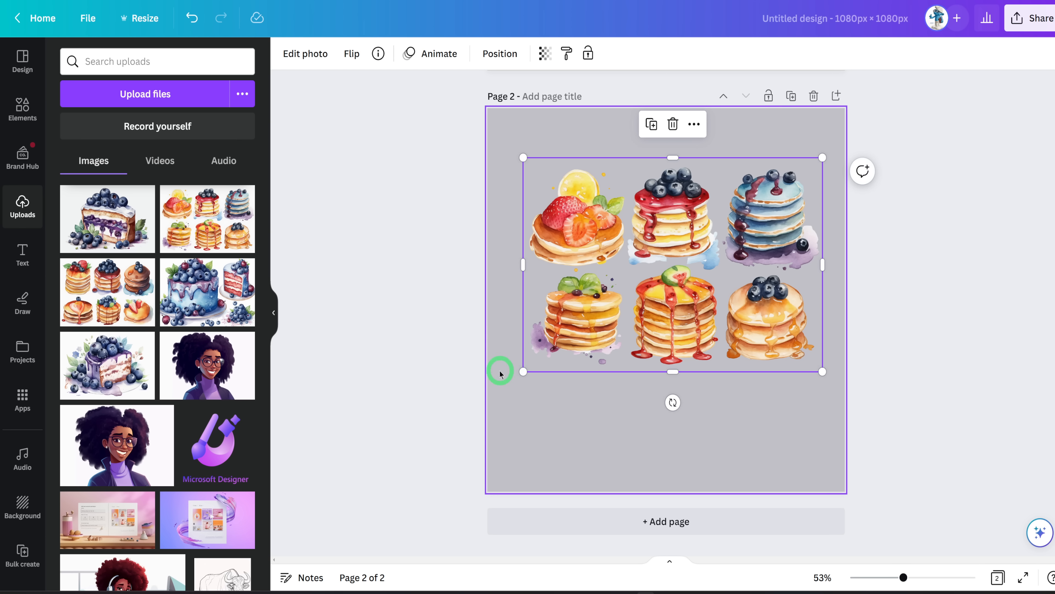
Enlarge the pancakes image slightly and crop it to only the strawberry and lemon pancake stack.
left_click_drag(519, 378, 503, 389)
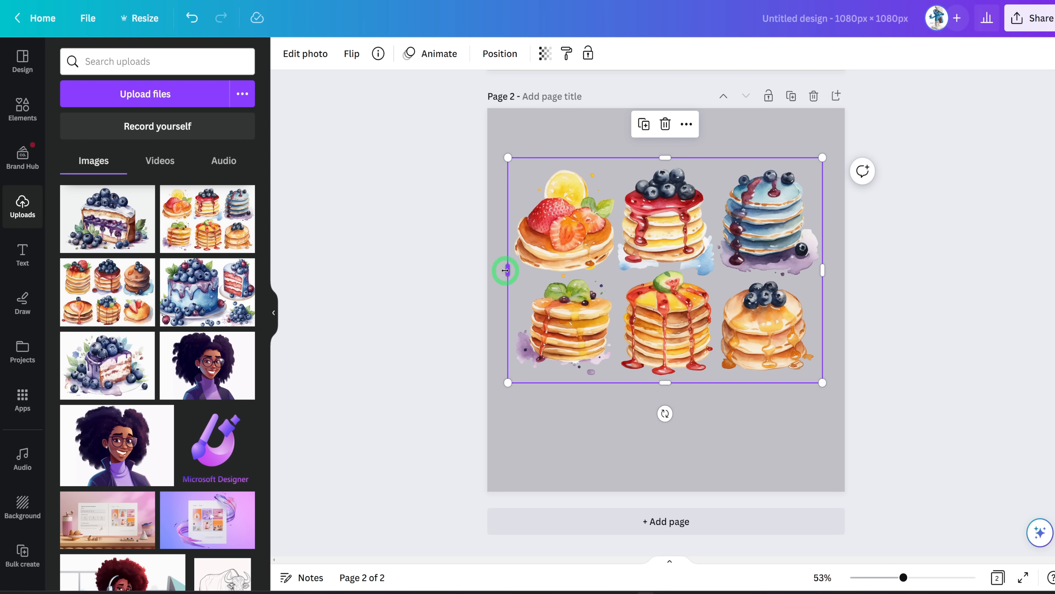
left_click_drag(505, 270, 513, 270)
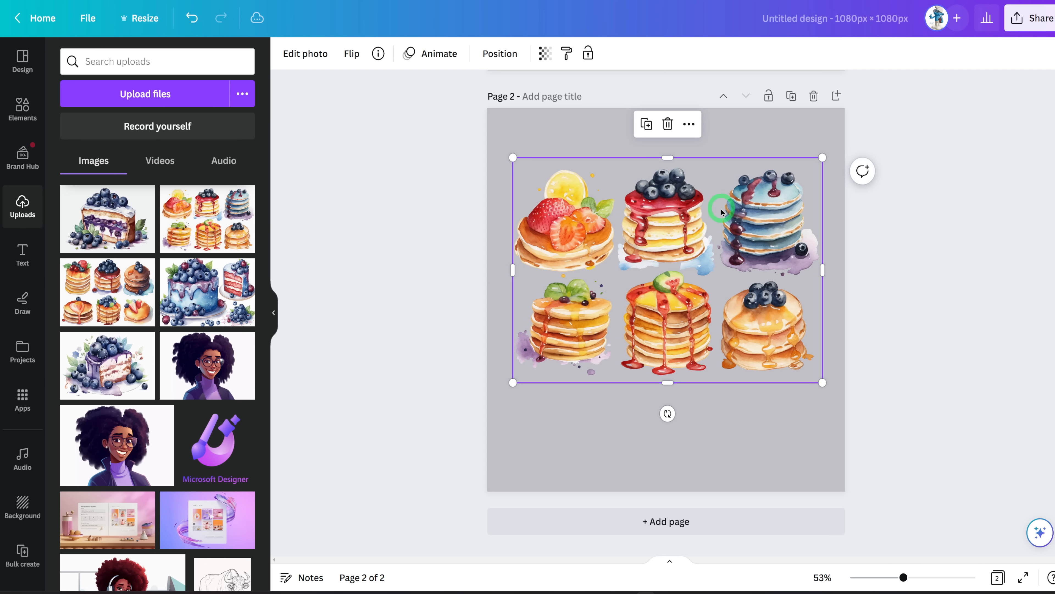
left_click_drag(823, 273, 617, 250)
left_click_drag(564, 382, 561, 277)
left_click(694, 314)
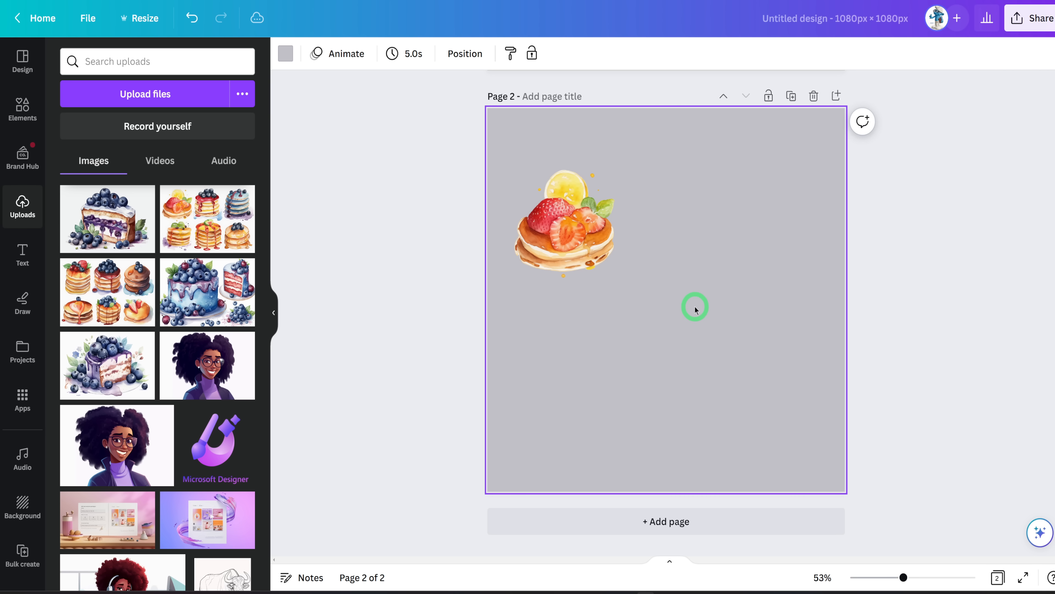
Enlarge the strawberry and lemon stack, move it toward the page's upper-left corner, and shift the blueberry-topped syrup stack slightly left.
left_click(615, 266)
left_click_drag(617, 276, 577, 235)
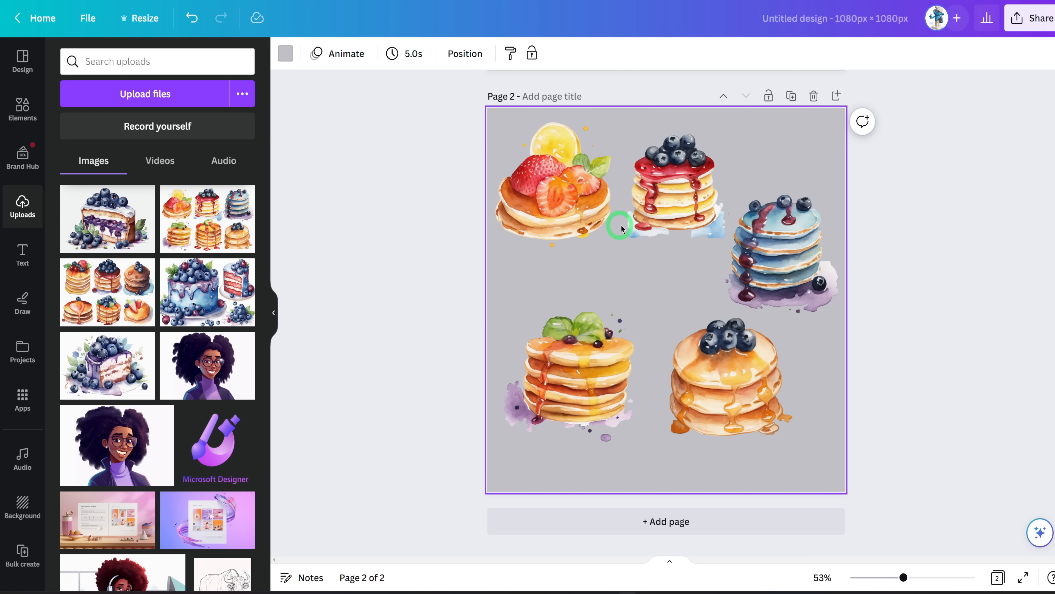
left_click(562, 211)
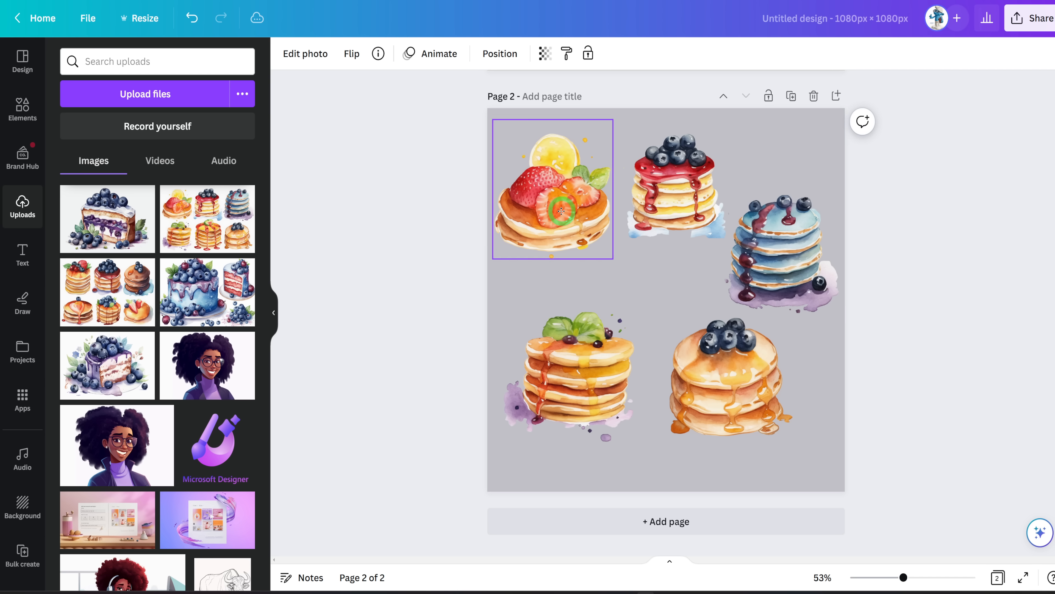
left_click_drag(736, 349, 725, 350)
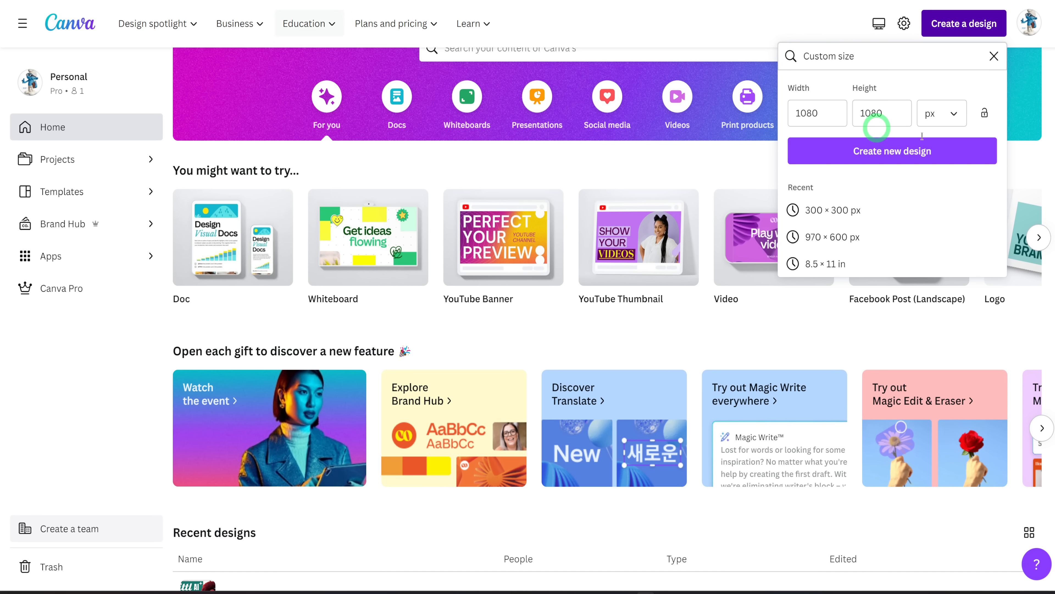
Create a new 1080 × 1080 px design and add blank pages until it has five.
left_click(881, 158)
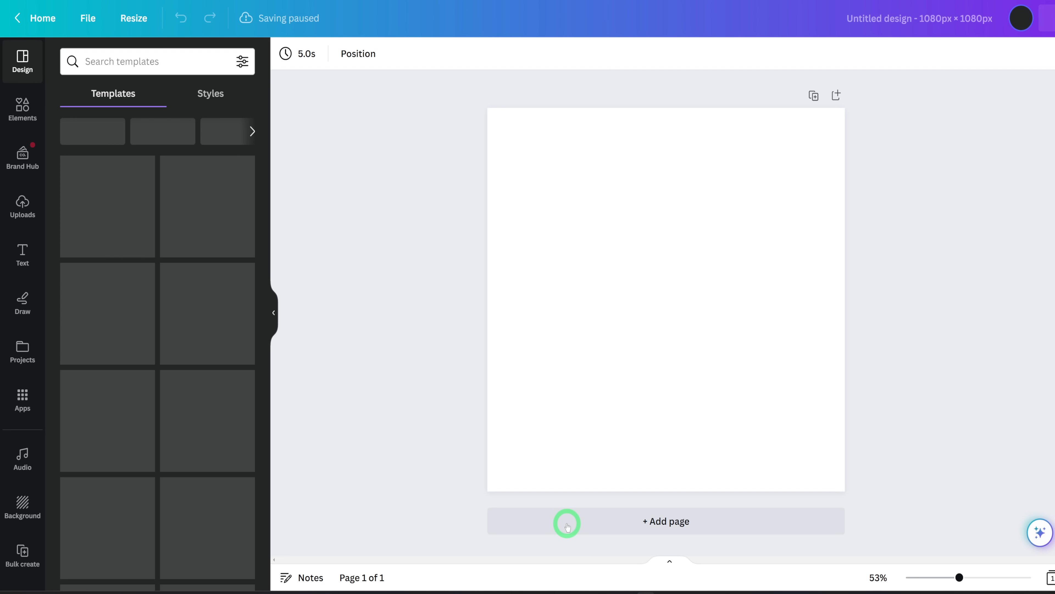
left_click(568, 525)
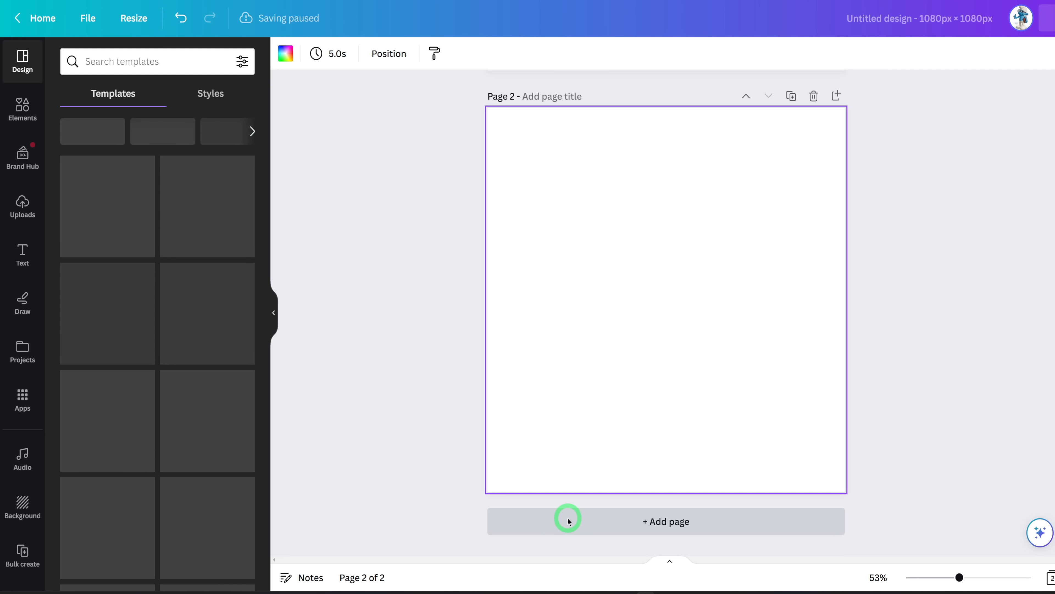
left_click(568, 522)
left_click(574, 519)
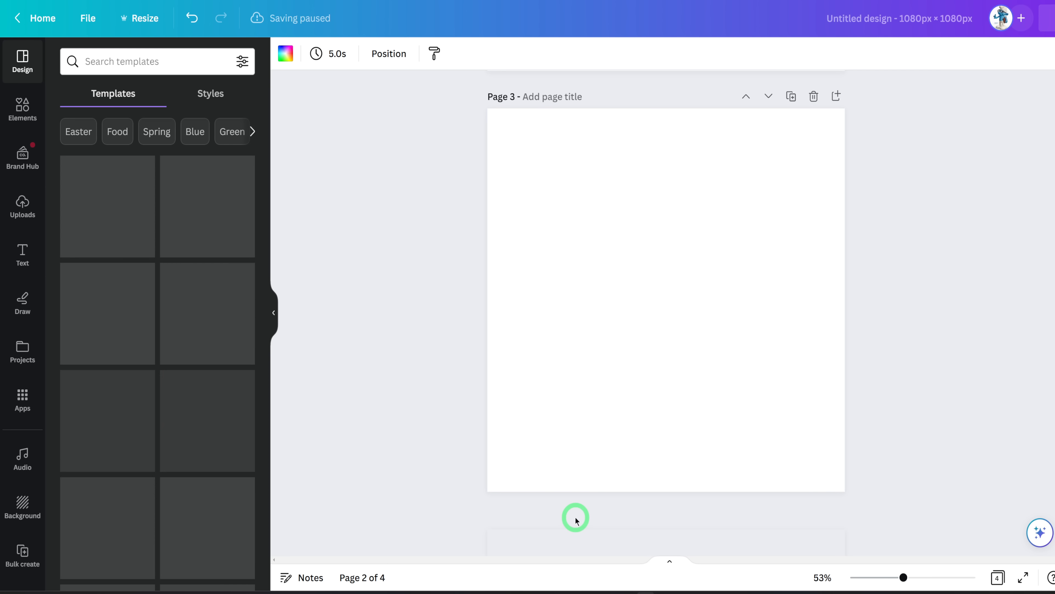
left_click(576, 521)
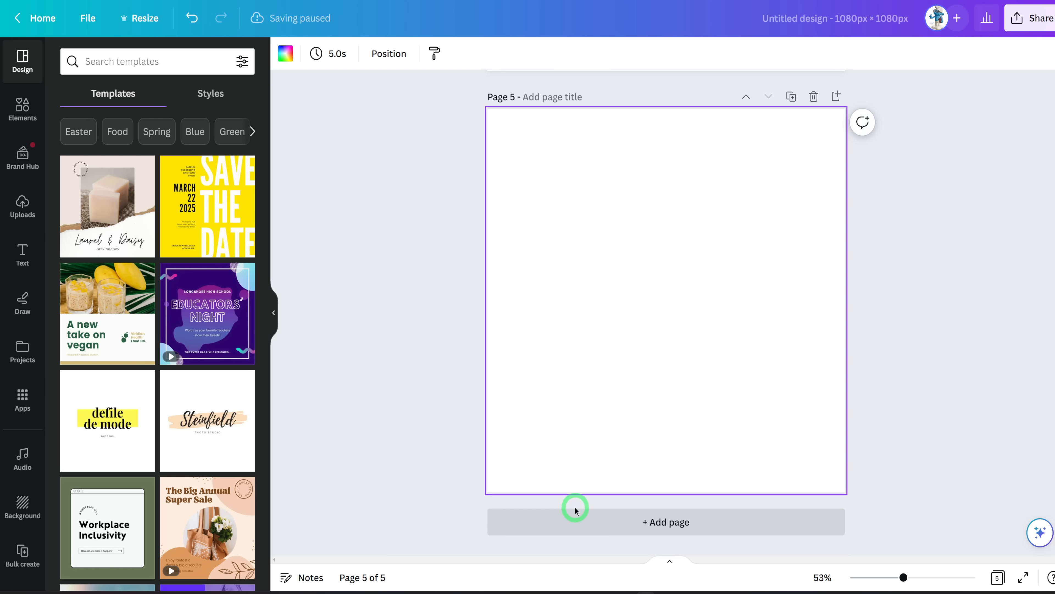
Copy the strawberry and lemon pancake stack from the arranged design and paste it onto page 1 of the new design.
scroll(596, 481, "up", 20)
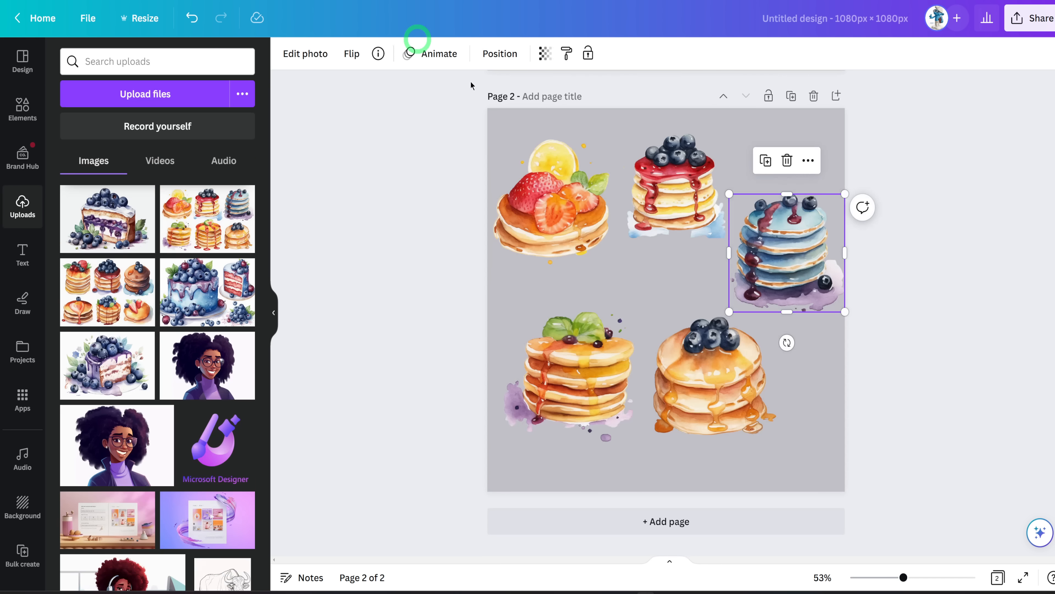
left_click(561, 210)
right_click(565, 213)
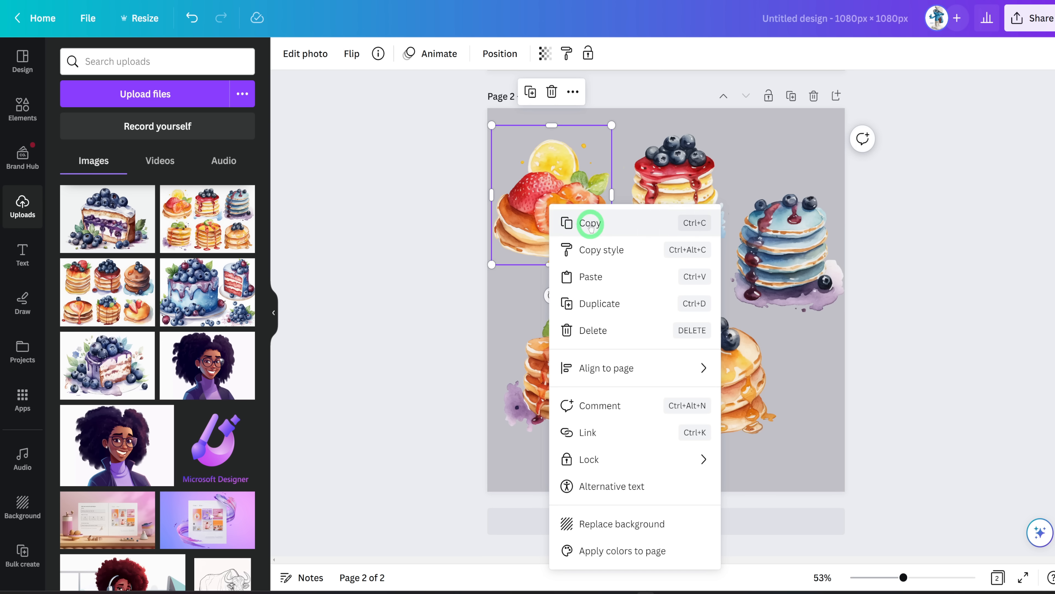
left_click(566, 214)
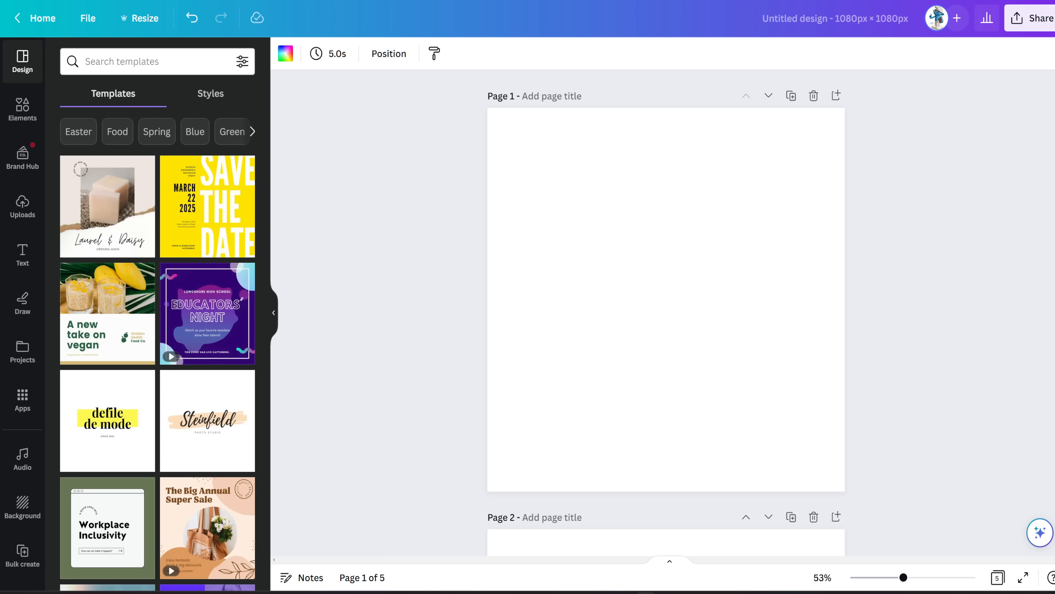
right_click(637, 179)
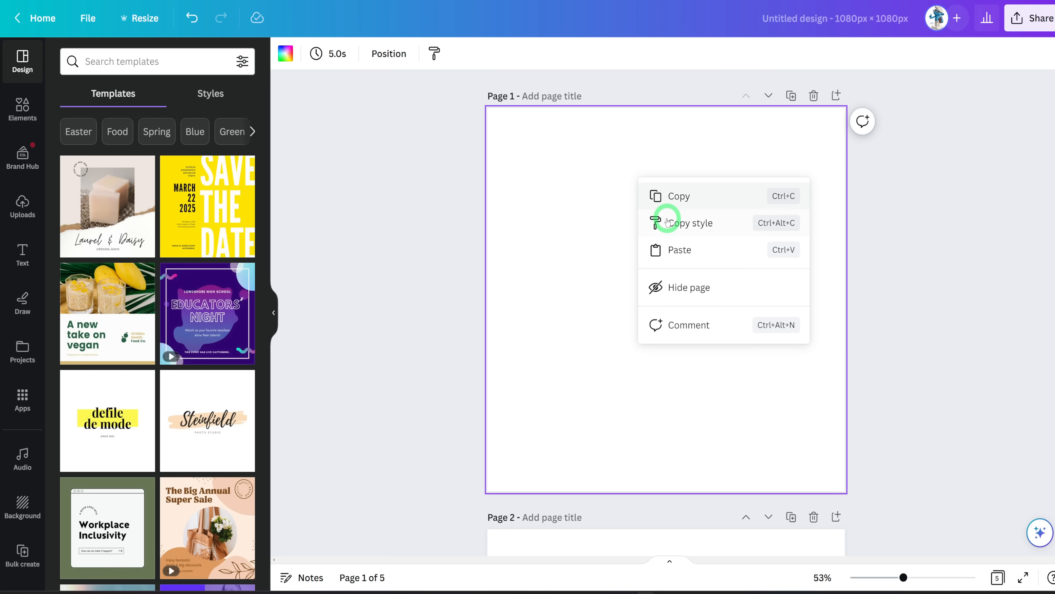
left_click(681, 250)
left_click(610, 265)
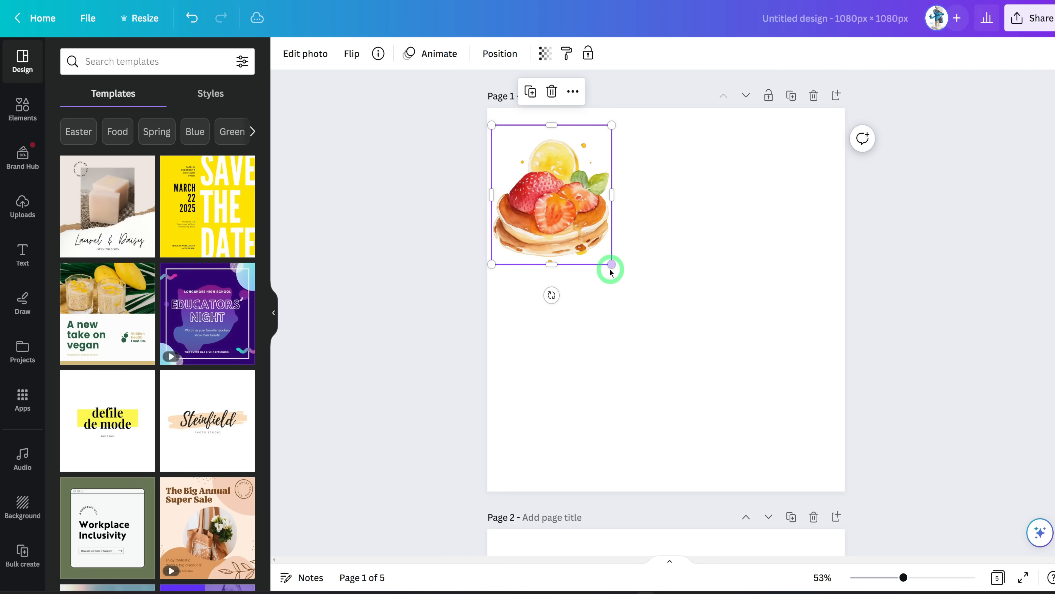
Enlarge the strawberry and lemon pancake stack so it nearly fills page 1 and center it on the page.
left_click_drag(610, 264, 798, 401)
left_click_drag(656, 335, 696, 345)
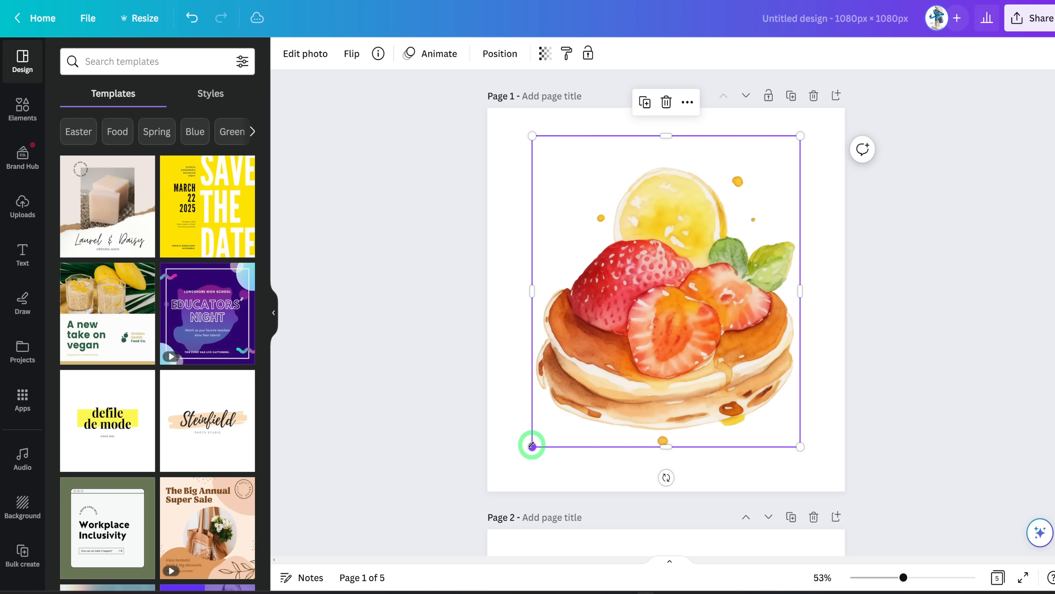
left_click_drag(532, 447, 519, 461)
left_click_drag(664, 382, 679, 382)
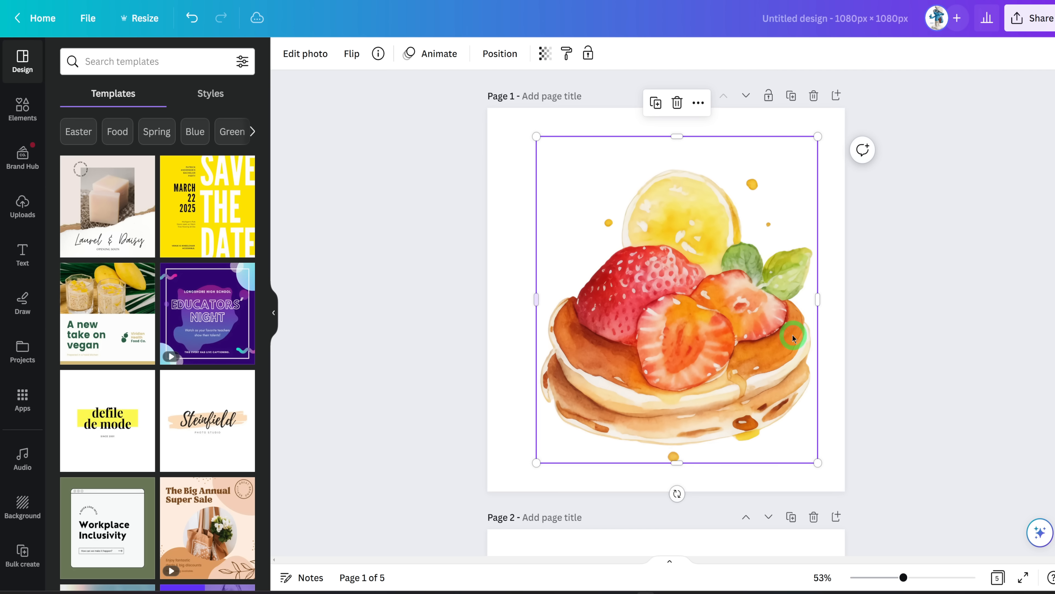
left_click_drag(693, 278, 685, 278)
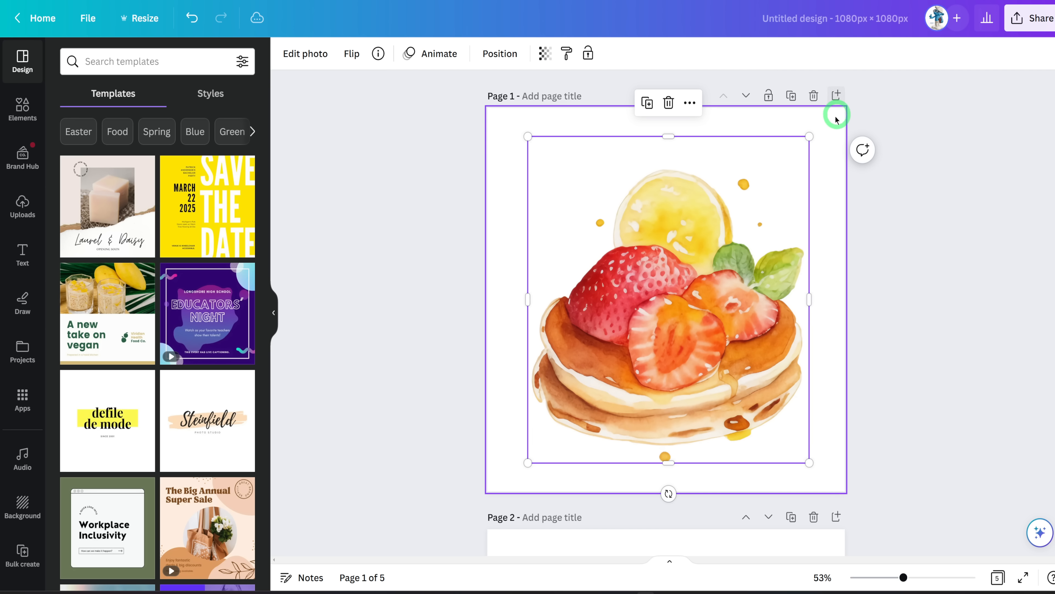
left_click_drag(811, 136, 825, 117)
left_click_drag(737, 279, 732, 295)
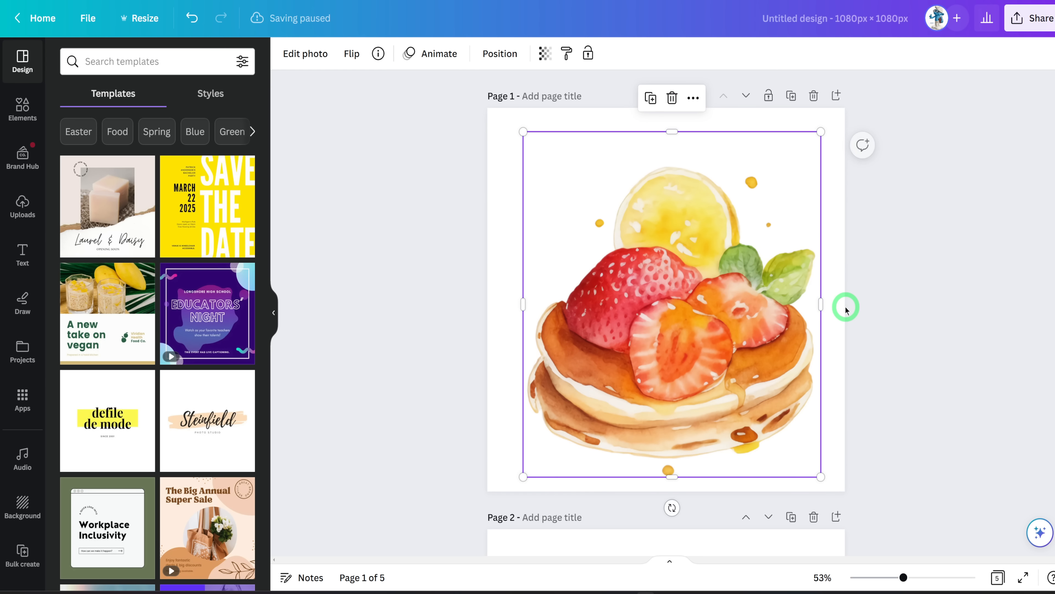
left_click(895, 335)
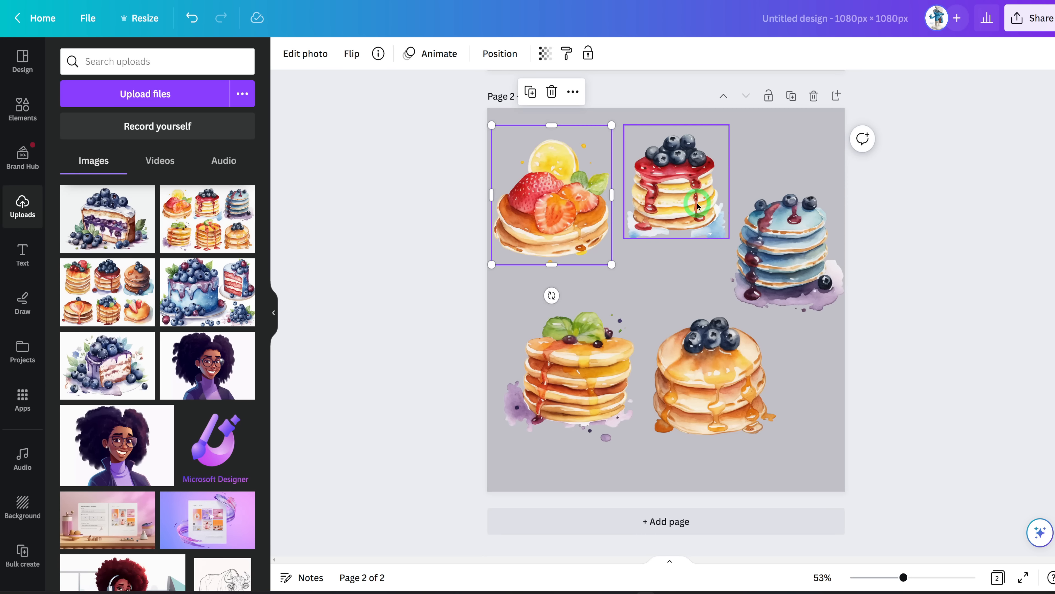
Select the jam and blueberry stack in the arranged design and look through the five single-stack pages of the new design.
left_click(697, 206)
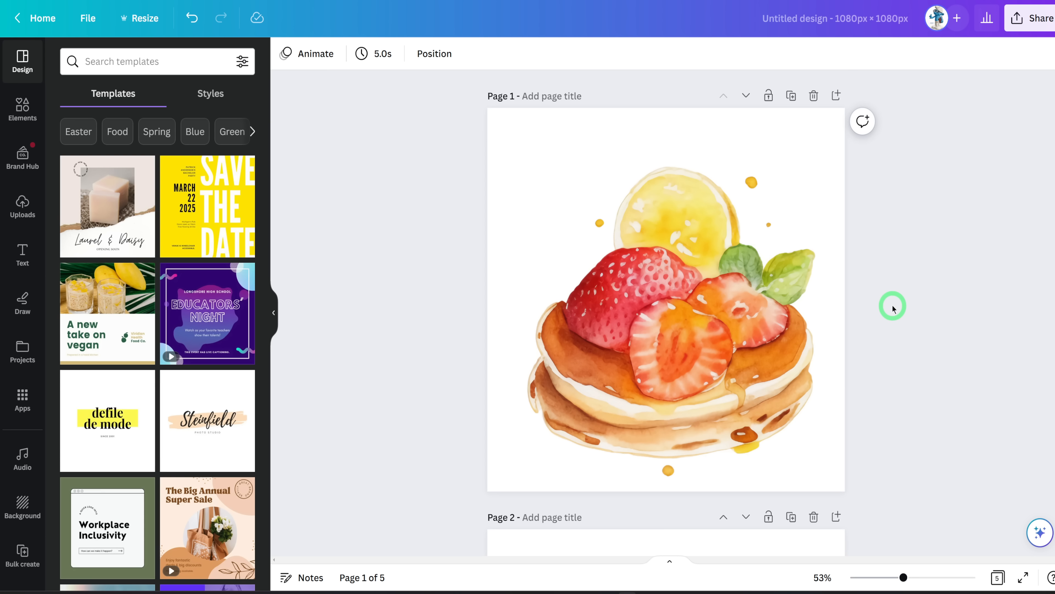
scroll(893, 305, "down", 10)
scroll(895, 307, "down", 15)
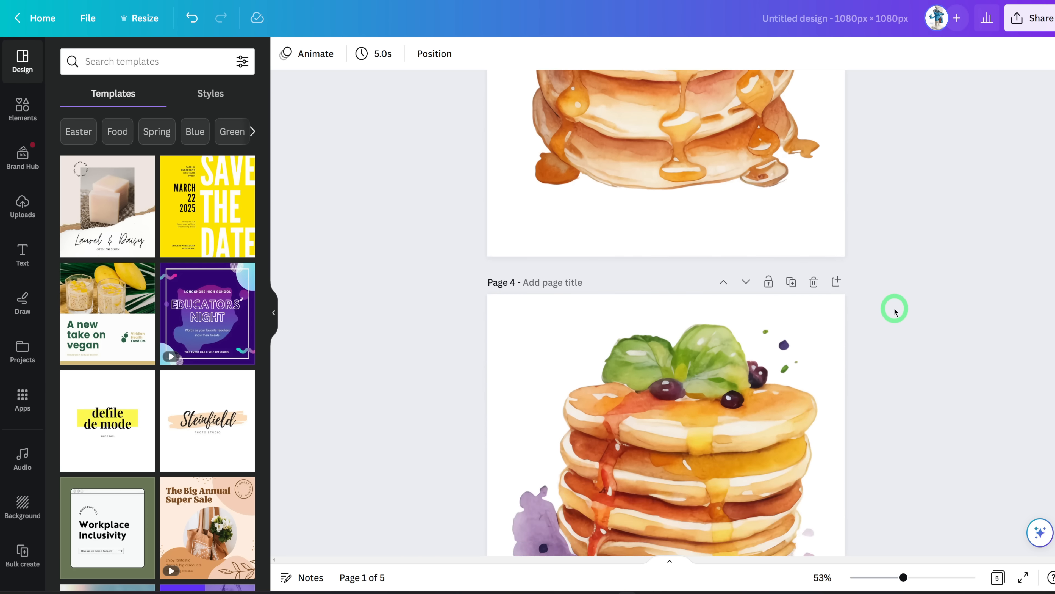
scroll(894, 310, "up", 20)
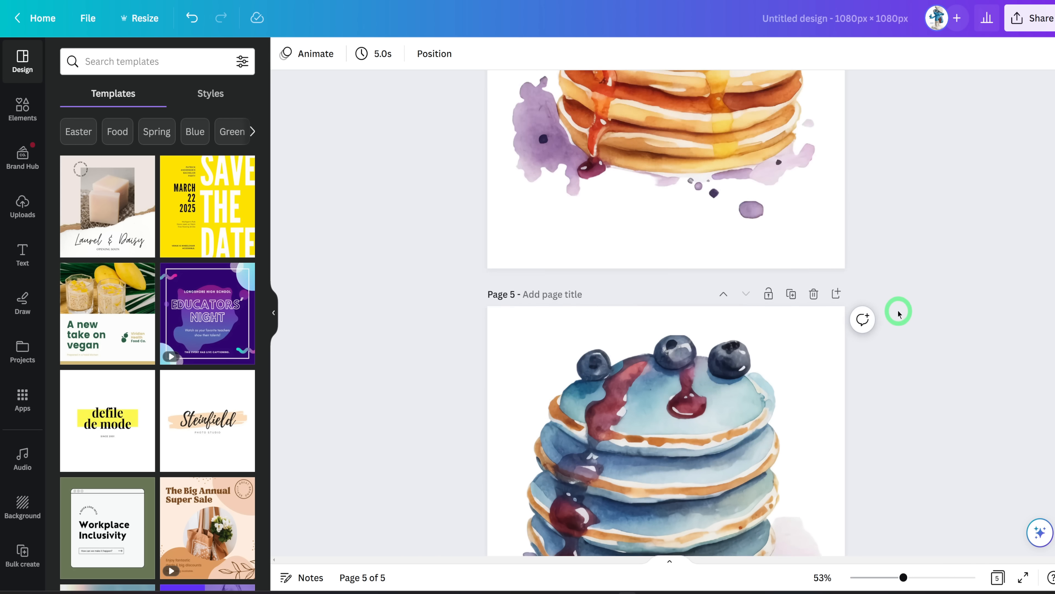
Download all five pages as PNG at size 1 with a transparent background.
left_click(1009, 23)
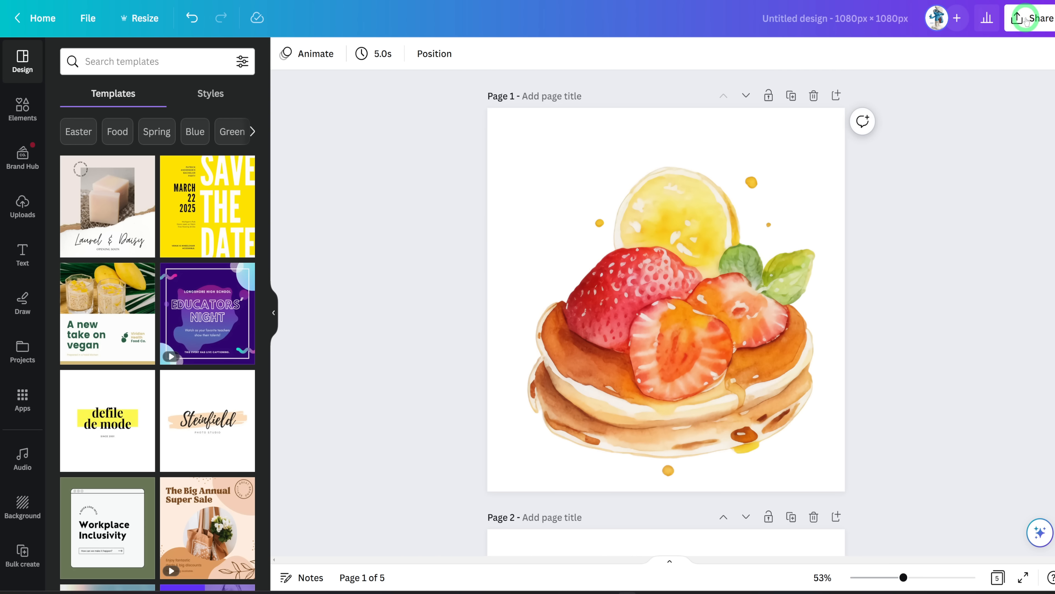
left_click(824, 356)
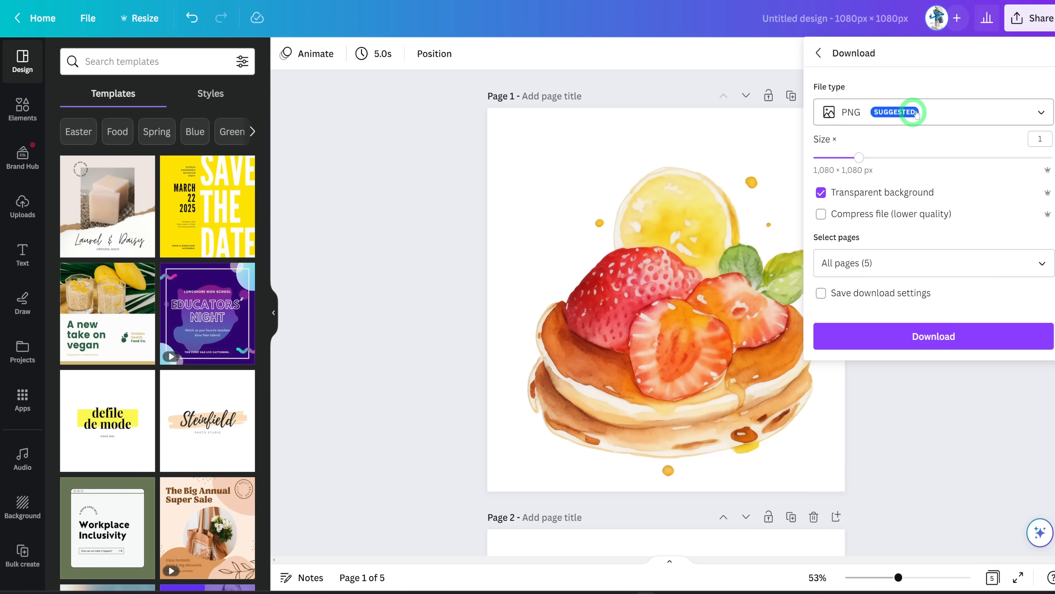
left_click(888, 340)
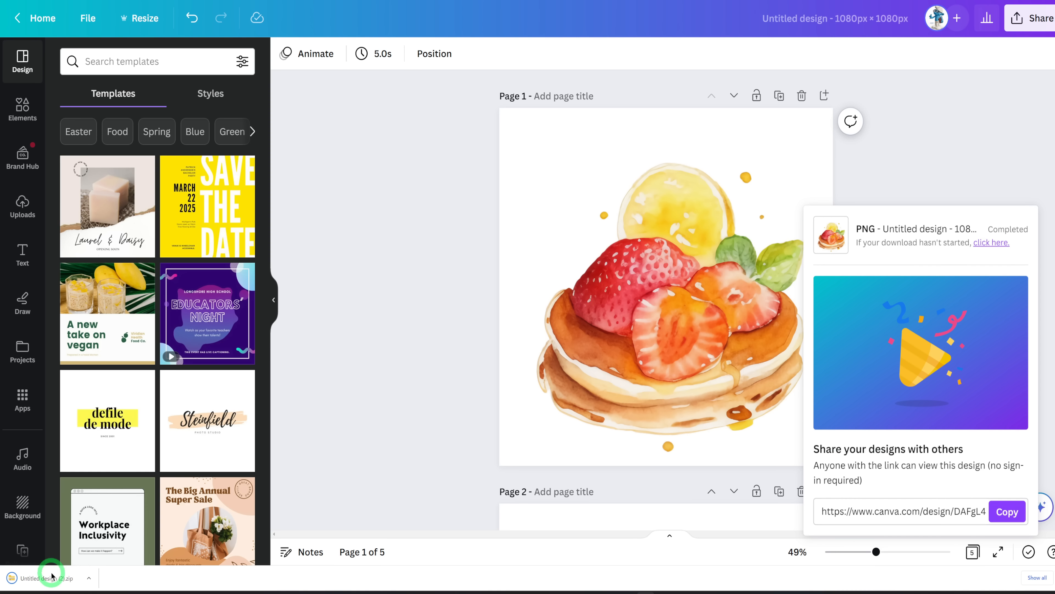
Open the downloaded zip file, view image 1 enlarged to check its transparent background, and close the viewer.
double_click(27, 582)
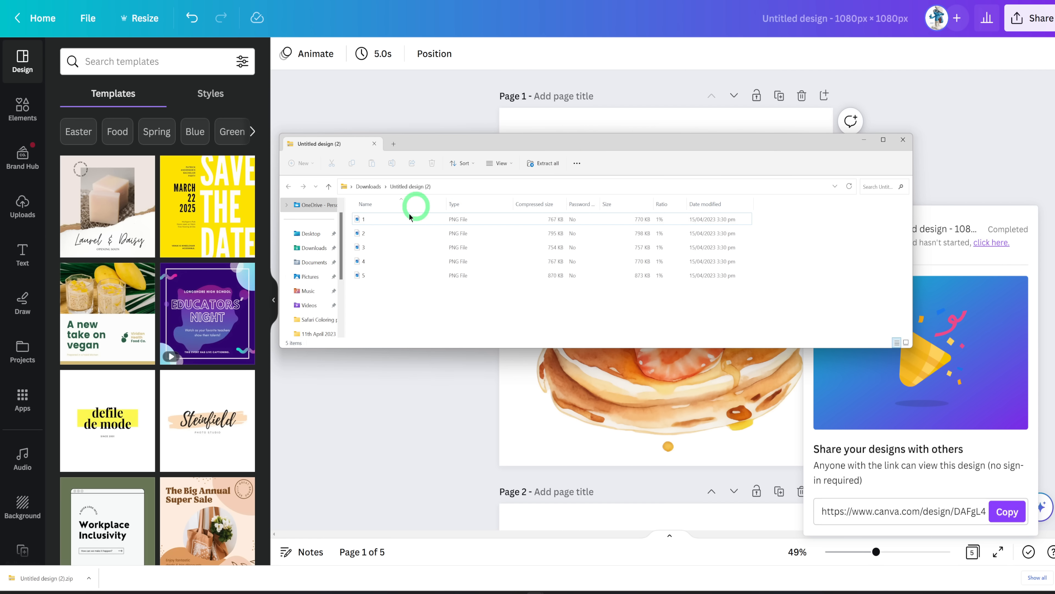
left_click(463, 272)
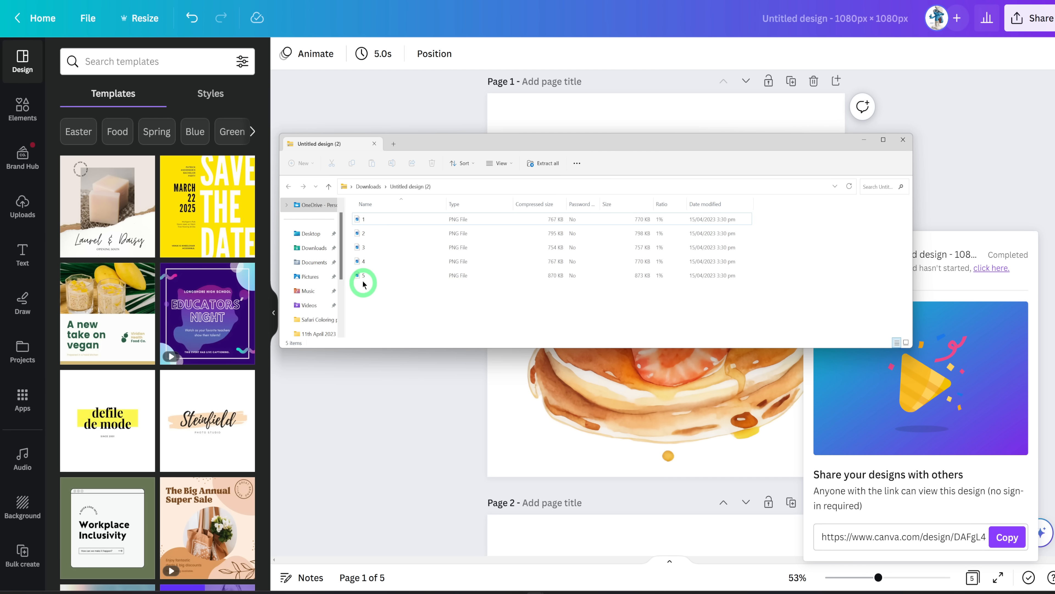
left_click(371, 216)
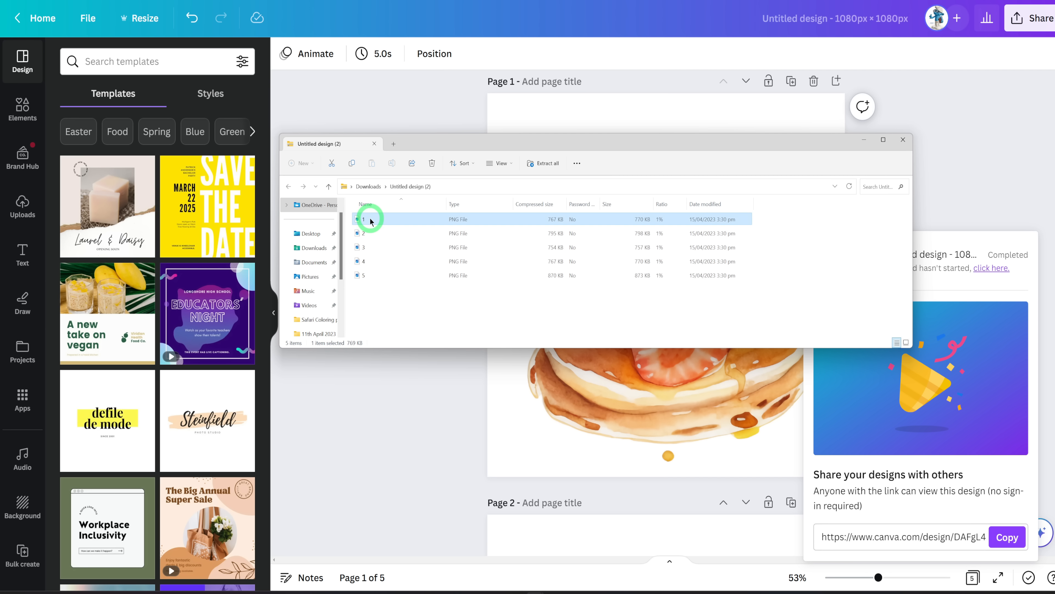
double_click(371, 219)
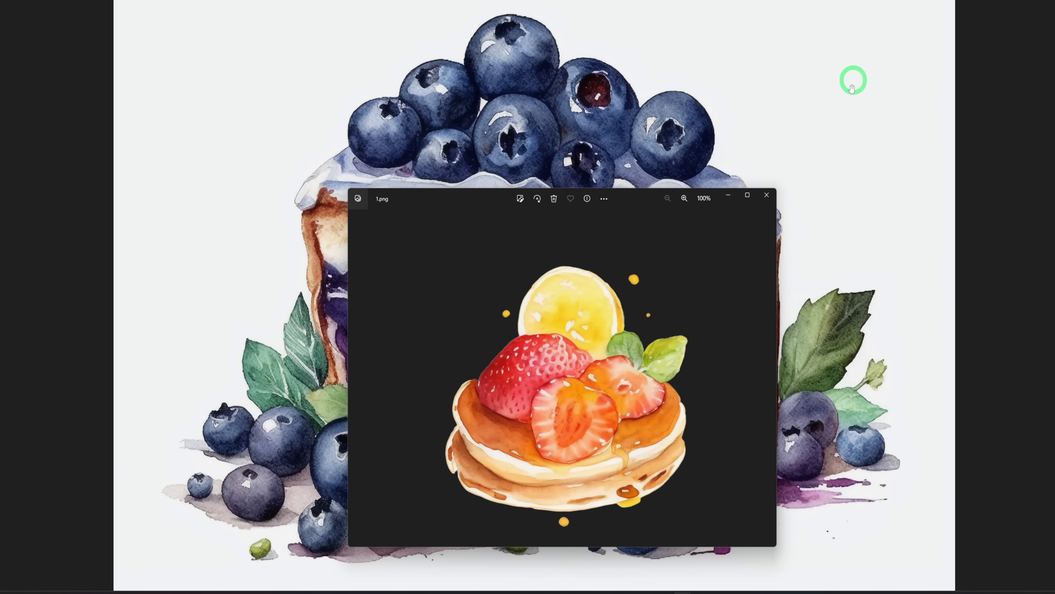
left_click(1053, 1)
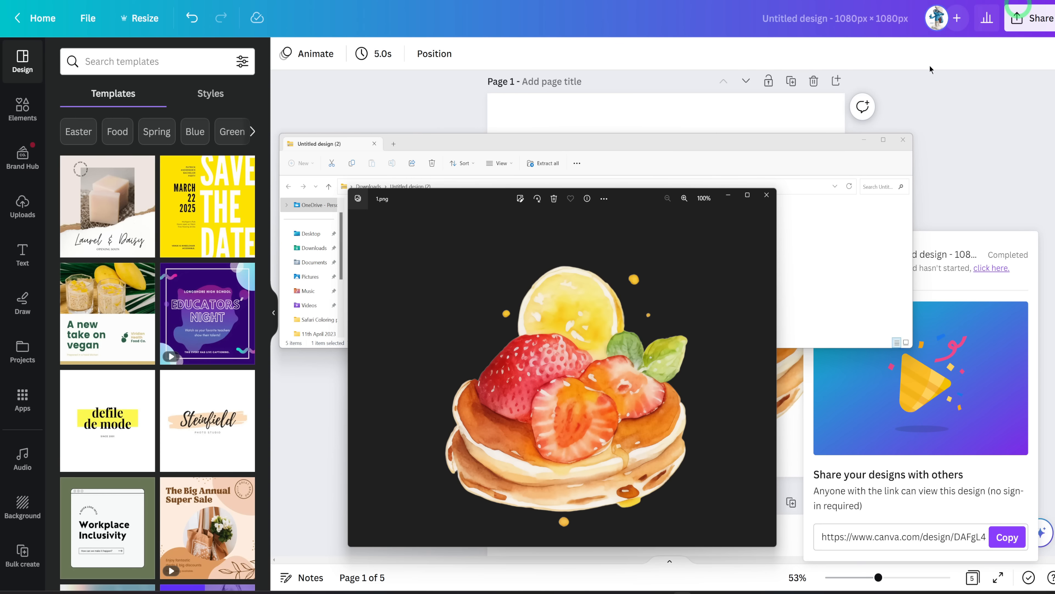
left_click(745, 195)
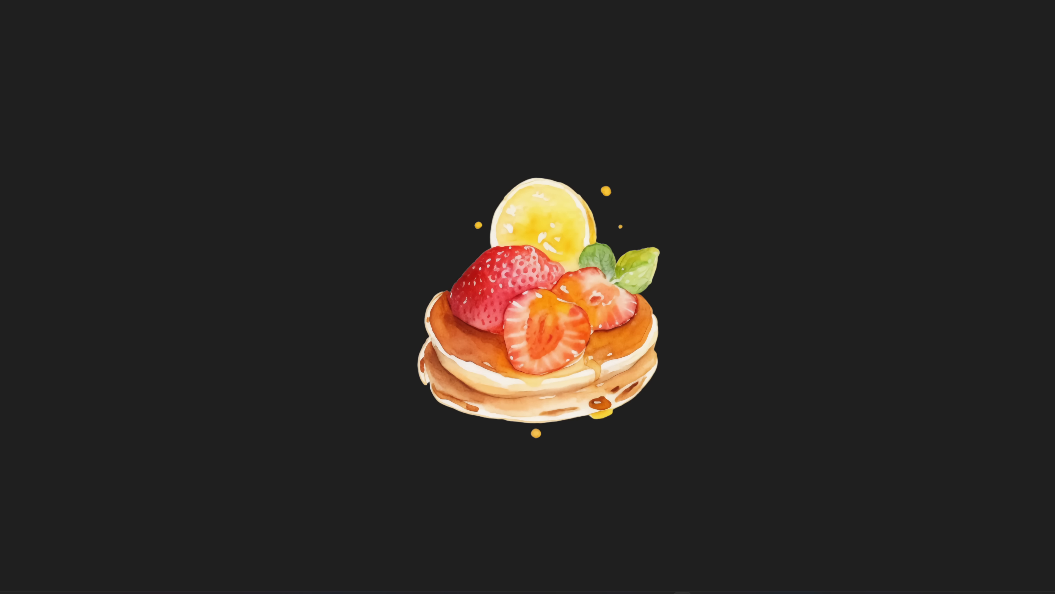
left_click(1051, 3)
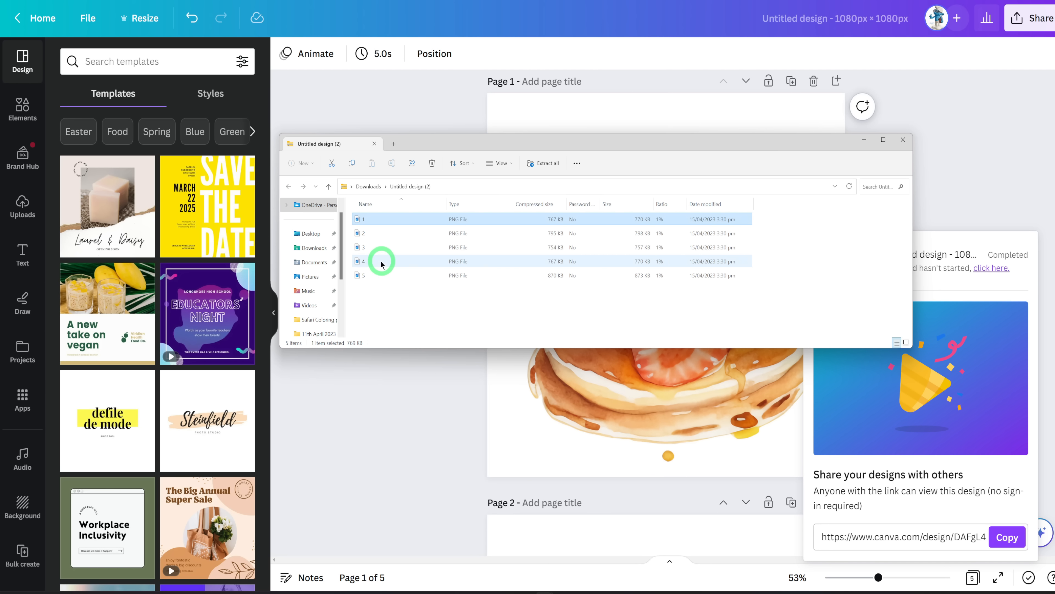
View image 2 from the downloaded zip to check its cut-out edges, and close the viewer.
left_click(365, 234)
double_click(365, 234)
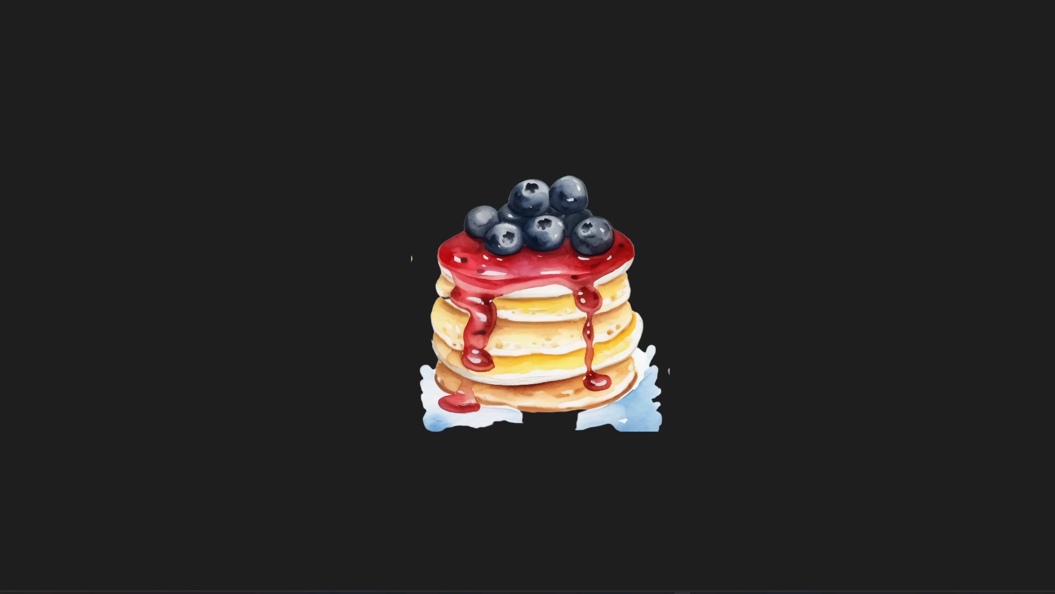
key("Escape")
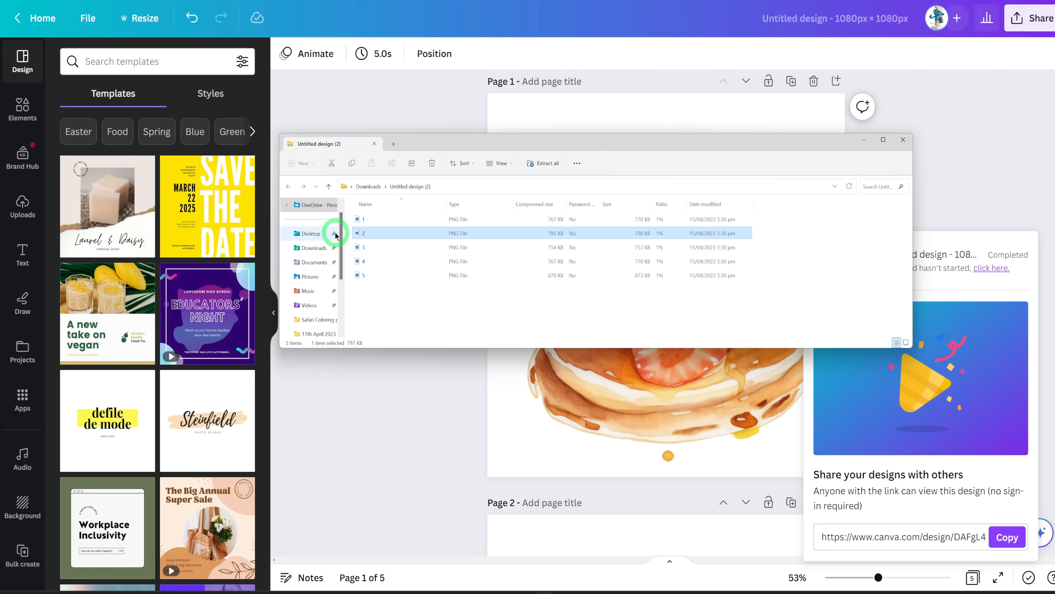